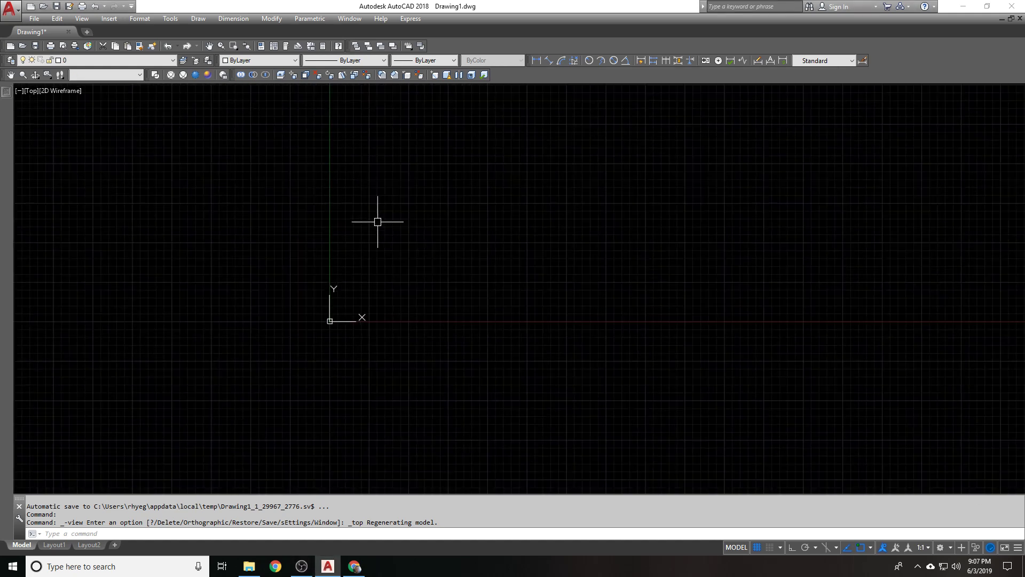
Start and cancel the LINE command, then its short alias L
scroll(380, 214, "up", 2)
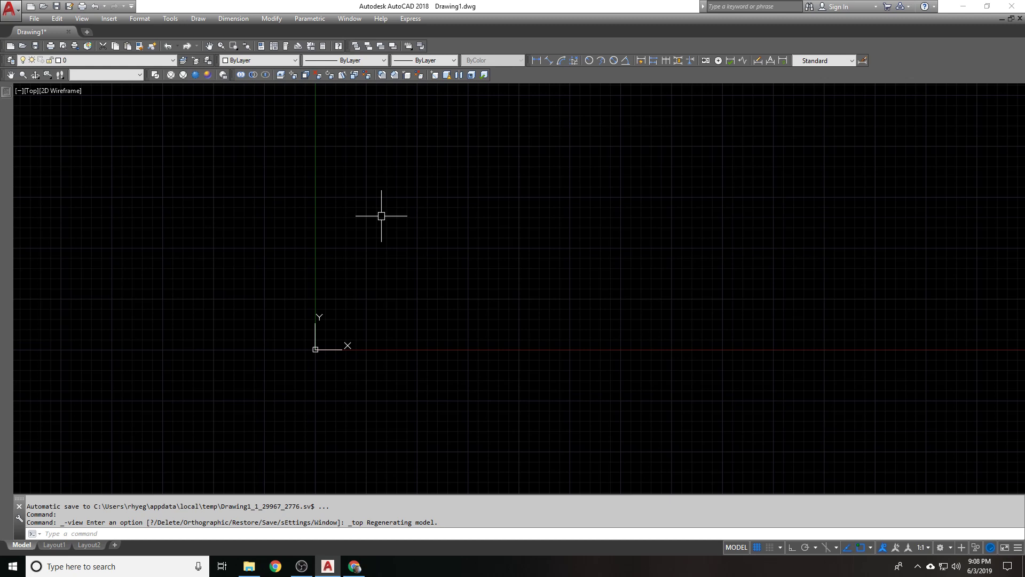
type("line")
key("Return")
key("Escape")
type("l")
key("Return")
key("Escape")
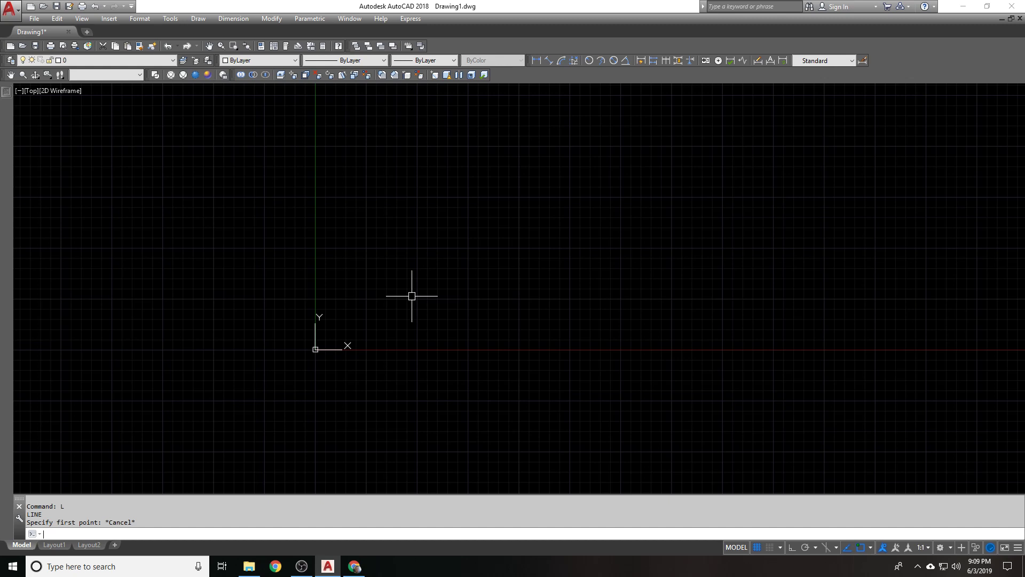
Run ALIASEDIT and view the Shell Commands and Command Aliases tabs
type("LIASEDIT")
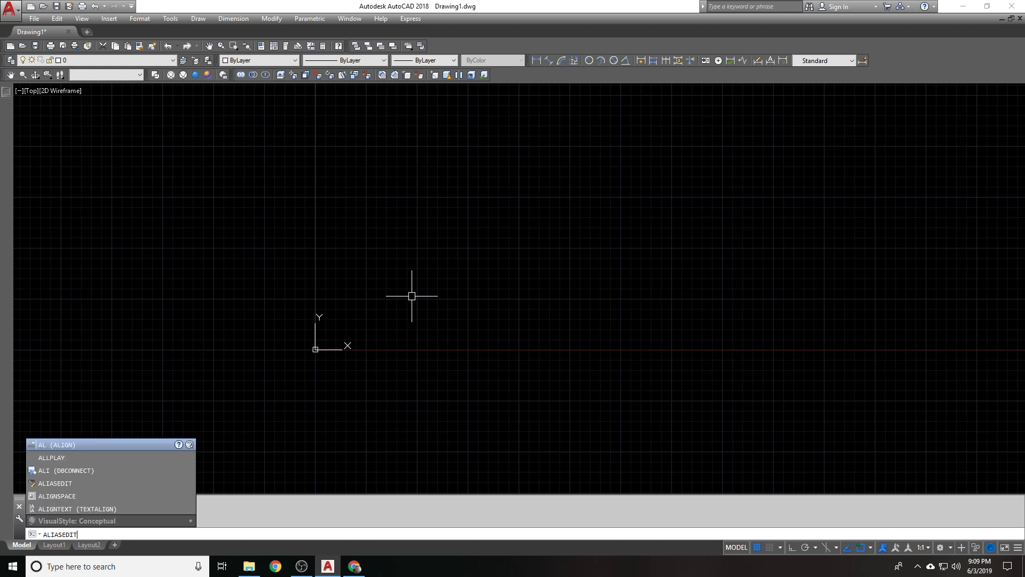
key("Return")
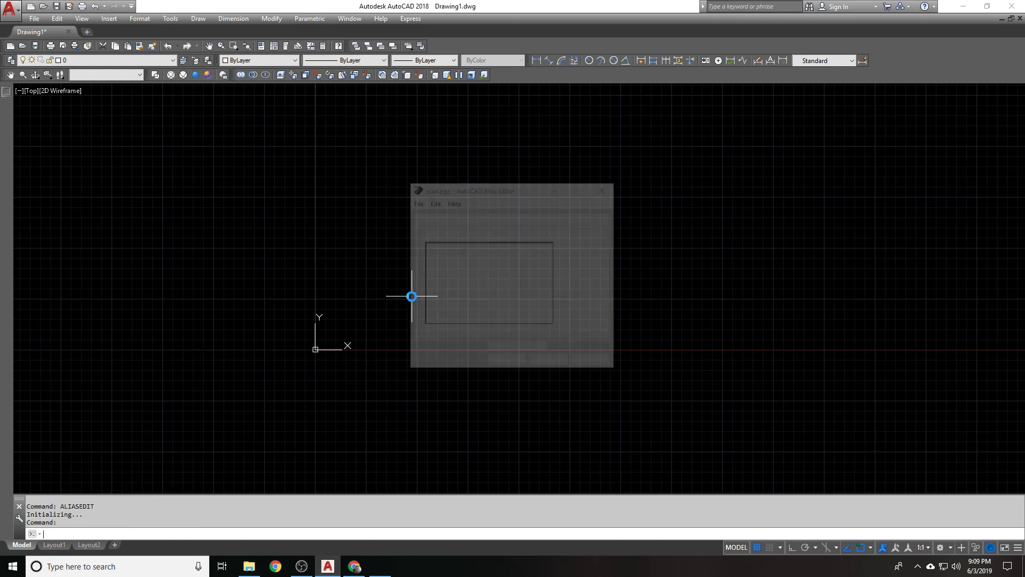
left_click_drag(521, 194, 516, 195)
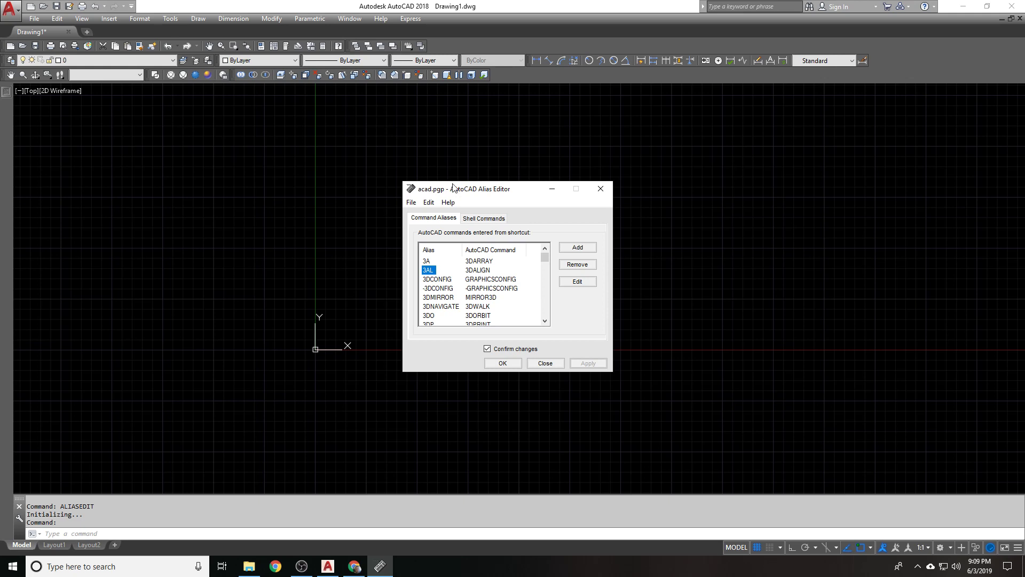
left_click(469, 221)
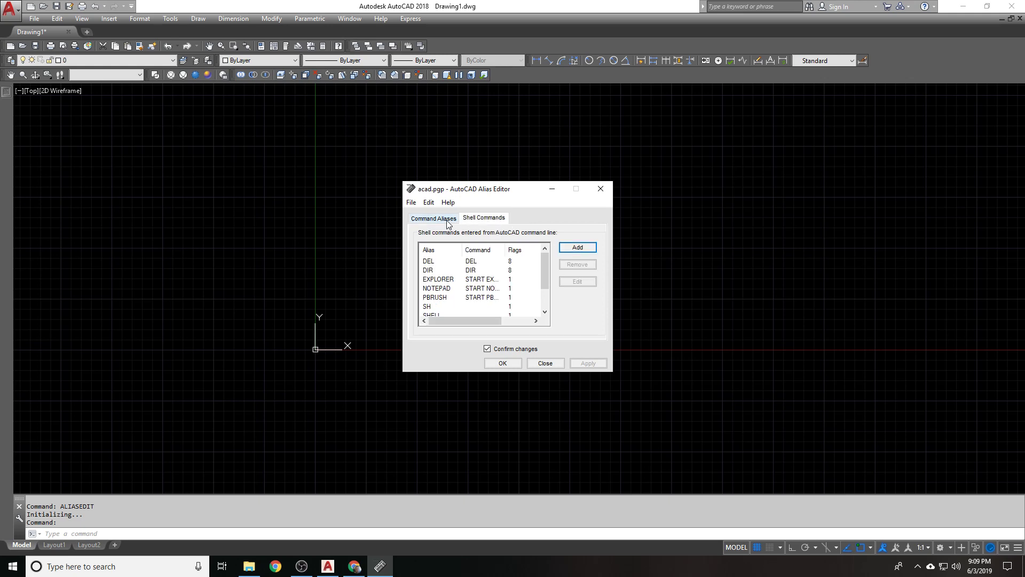
left_click(442, 221)
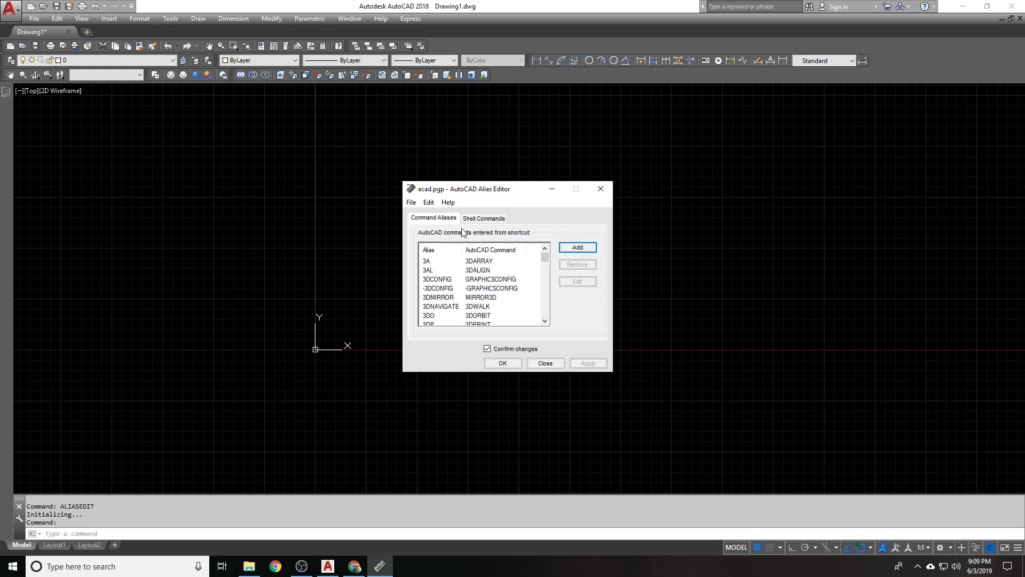
mouse_move(545, 257)
left_mouse_down()
mouse_move(544, 299)
mouse_move(546, 255)
left_mouse_up()
Browse the alias list, selecting 3DMIRROR and then A for ARC
left_click(487, 300)
left_click(445, 298)
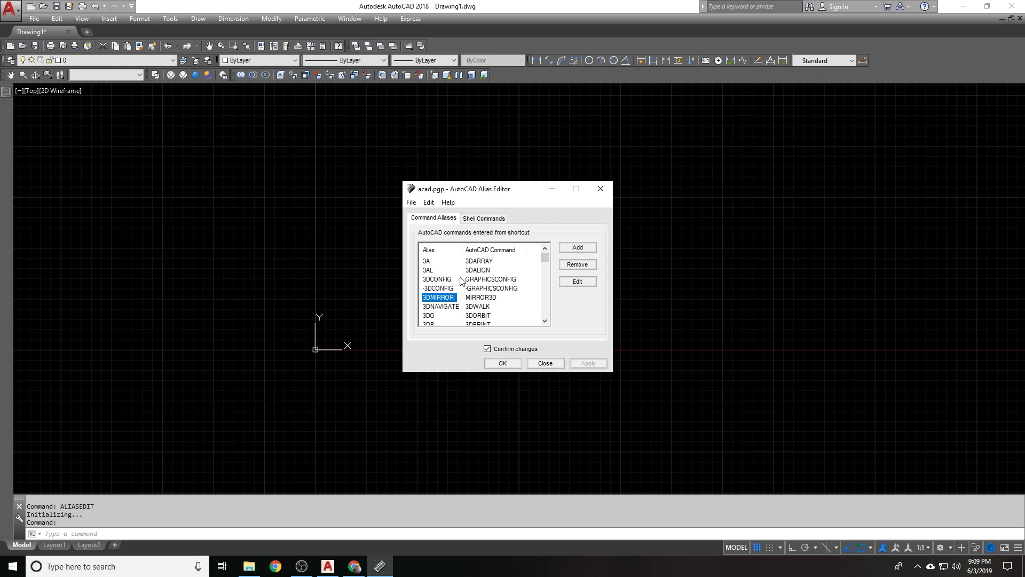
scroll(477, 263, "down", 5)
scroll(477, 263, "up", 5)
scroll(471, 264, "down", 3)
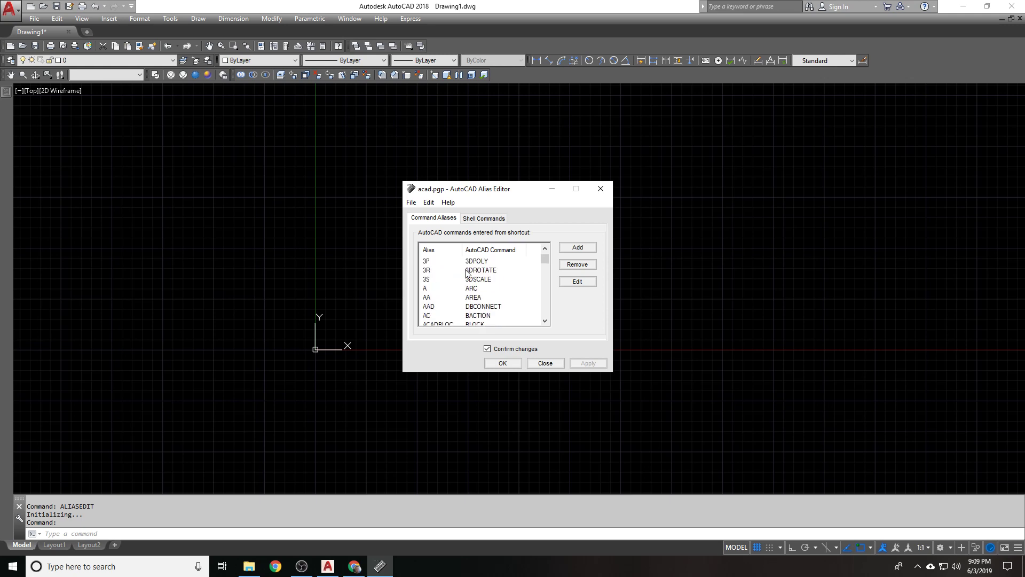
left_click(429, 289)
Scroll down to COL for COLOR, then close the alias editor without changes
scroll(443, 300, "down", 1)
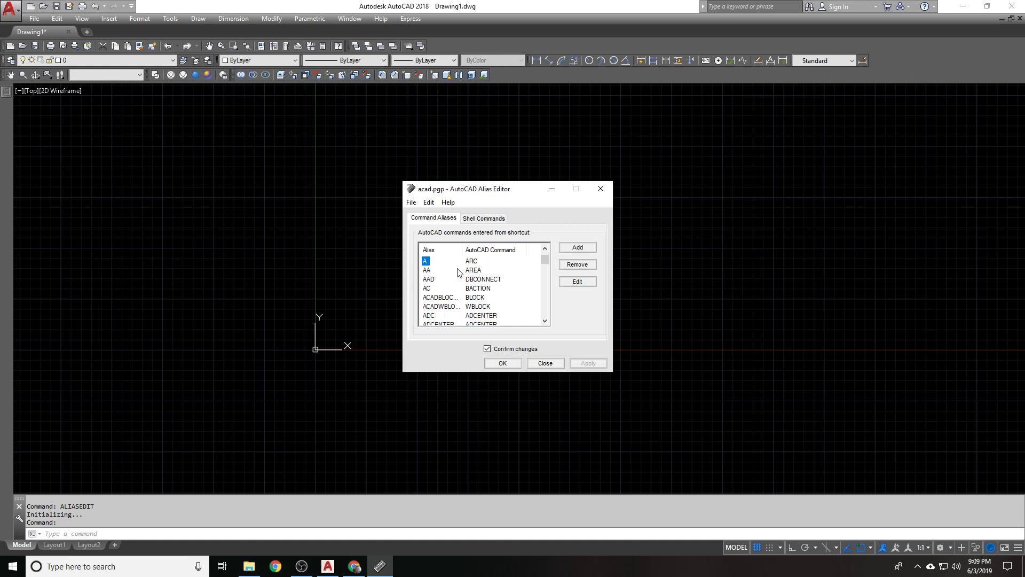
scroll(458, 272, "down", 3)
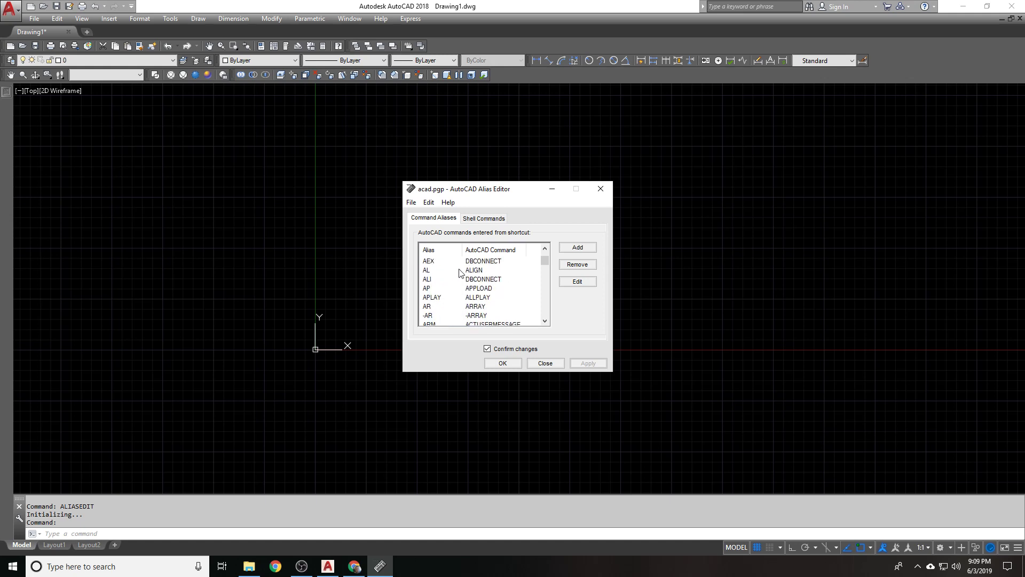
scroll(458, 272, "down", 2)
scroll(441, 267, "up", 1)
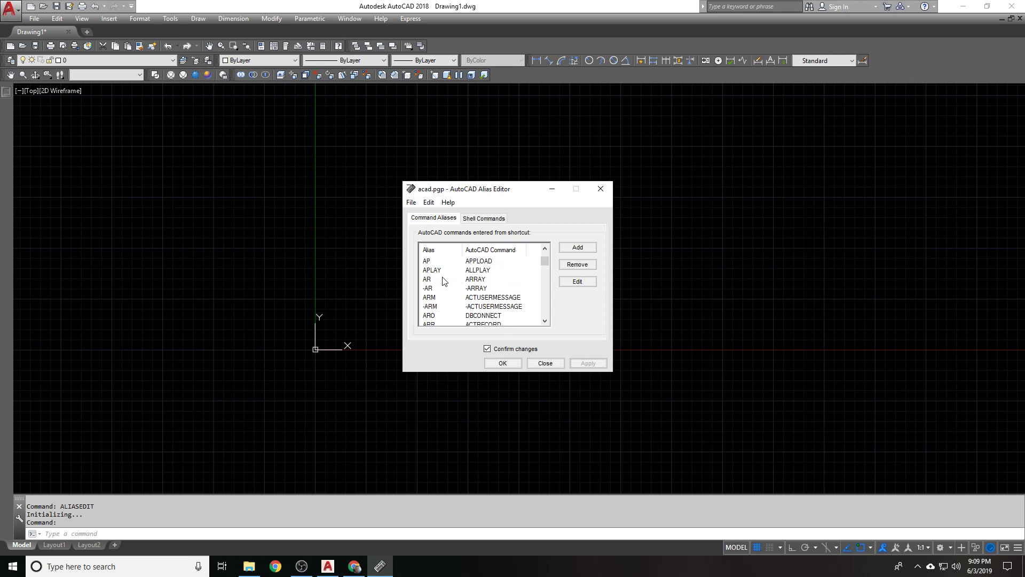
scroll(452, 273, "down", 4)
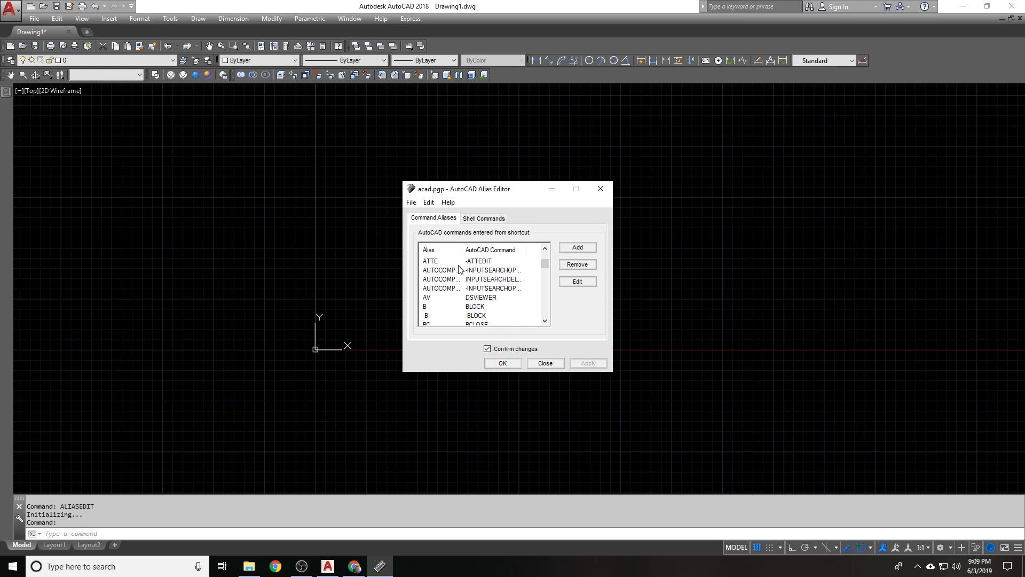
scroll(454, 275, "down", 4)
scroll(460, 273, "down", 6)
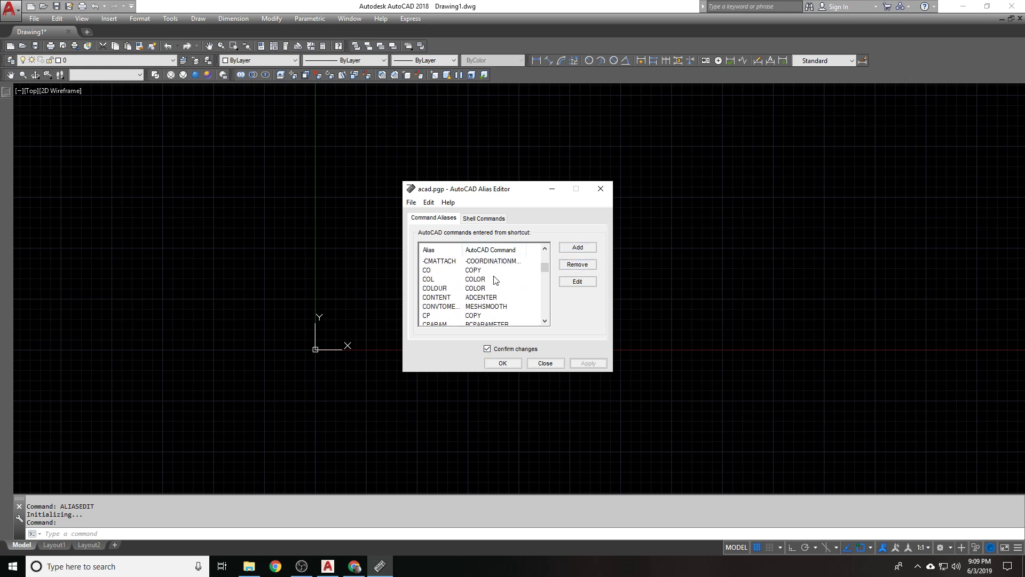
left_click(434, 280)
left_click_drag(545, 268, 548, 252)
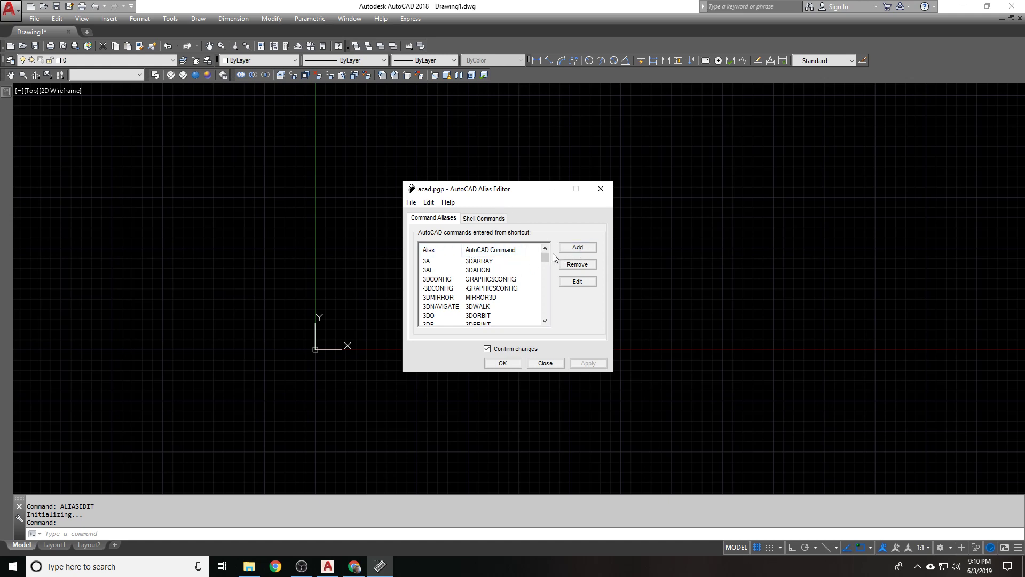
left_click(536, 364)
Look through the menus and try the MENUBAR command, then cancel it
left_click(116, 20)
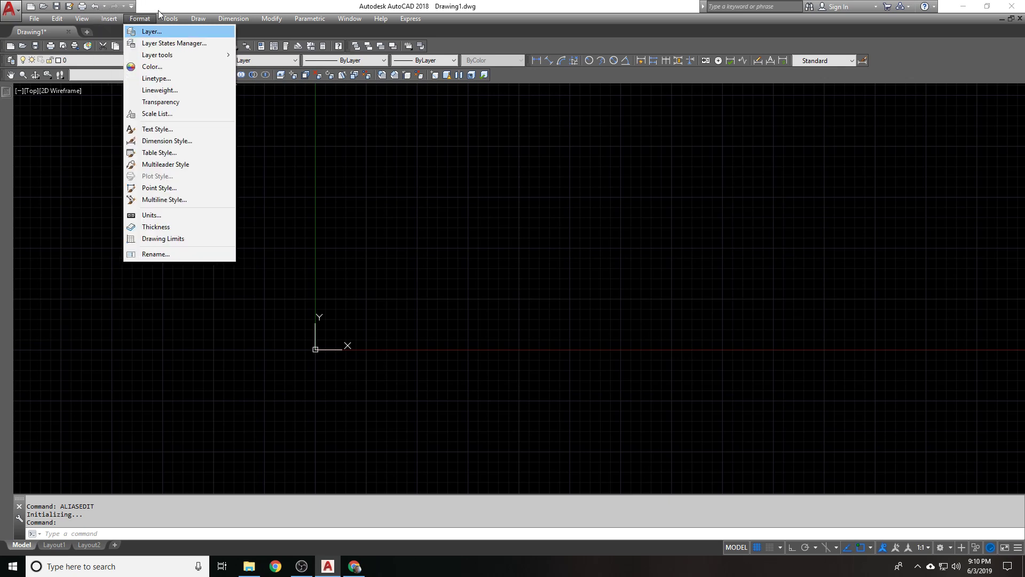
mouse_move(196, 22)
left_click(253, 4)
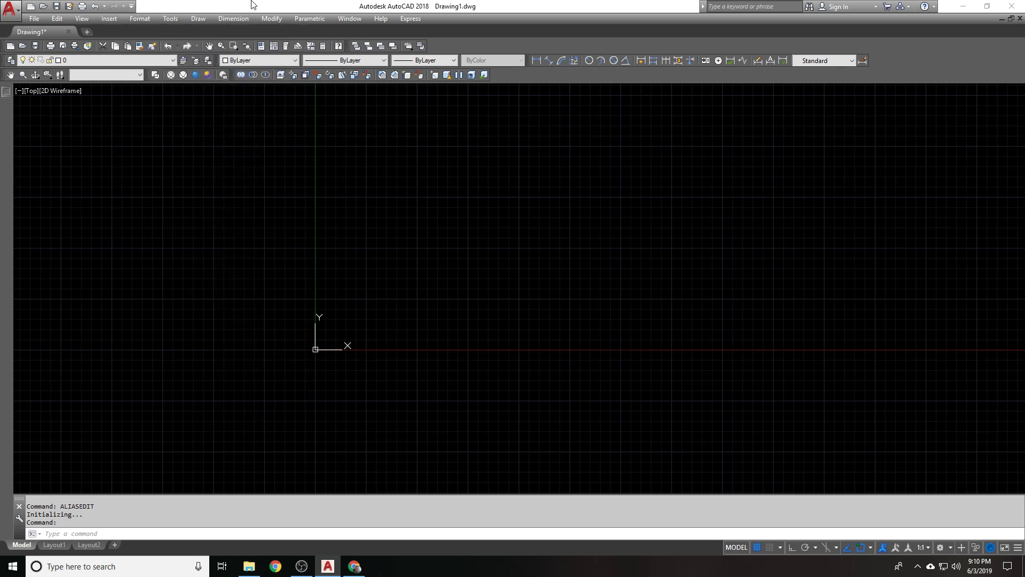
type("MENUBAR")
key("Return")
key("Escape")
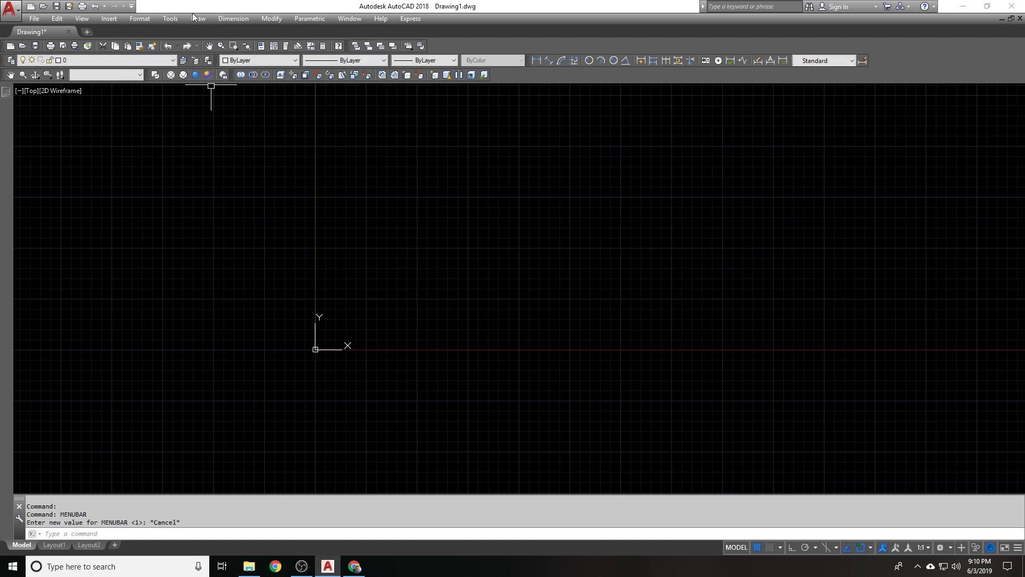
Open acad.pgp in Notepad via Tools > Customize > Edit Program Parameters
left_click(169, 19)
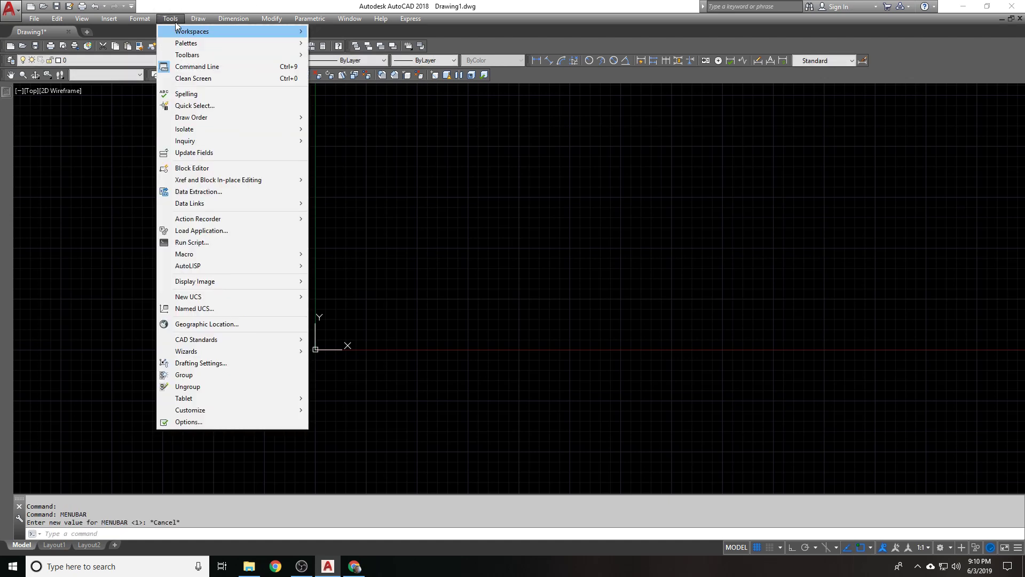
mouse_move(229, 409)
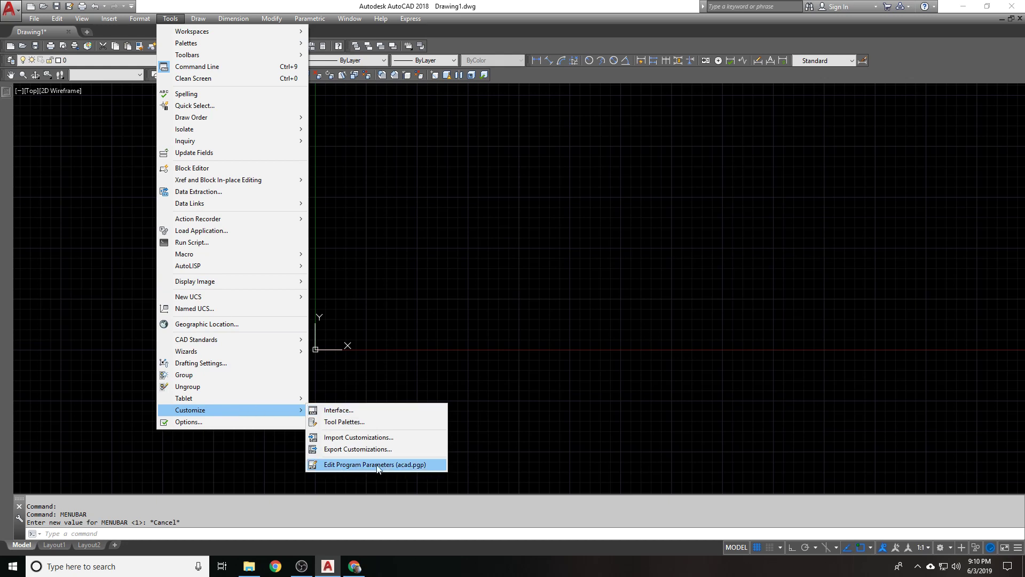
left_click(353, 466)
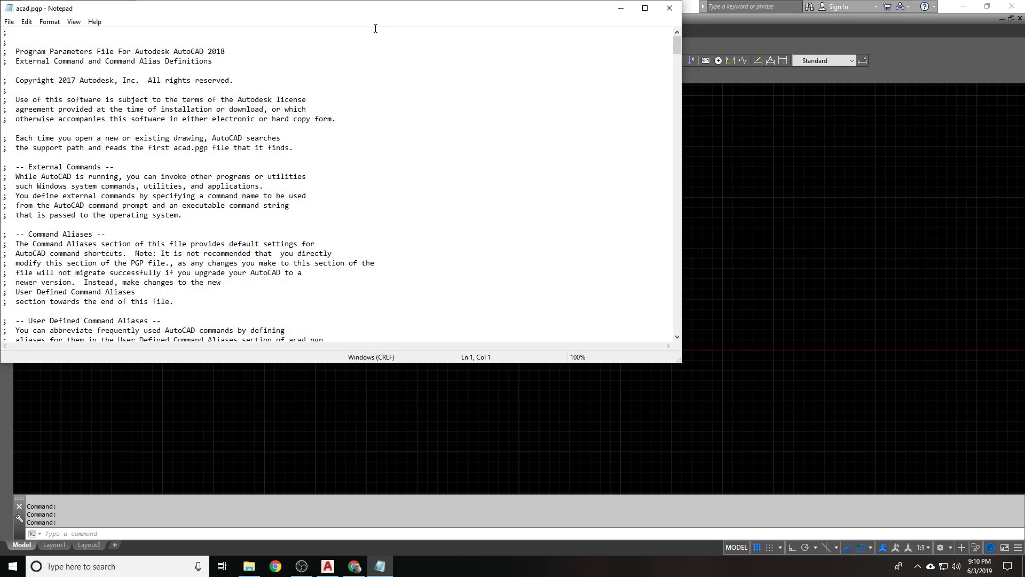
left_click_drag(363, 13, 512, 51)
Scroll through acad.pgp down to the User Defined Command Aliases section
left_click(517, 175)
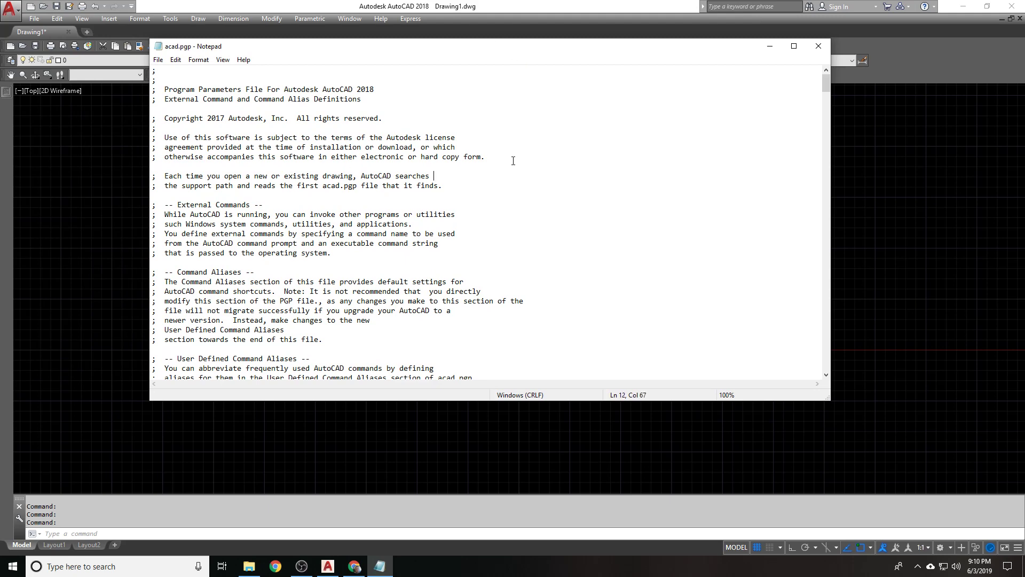
left_click_drag(827, 83, 825, 329)
scroll(401, 151, "up", 7)
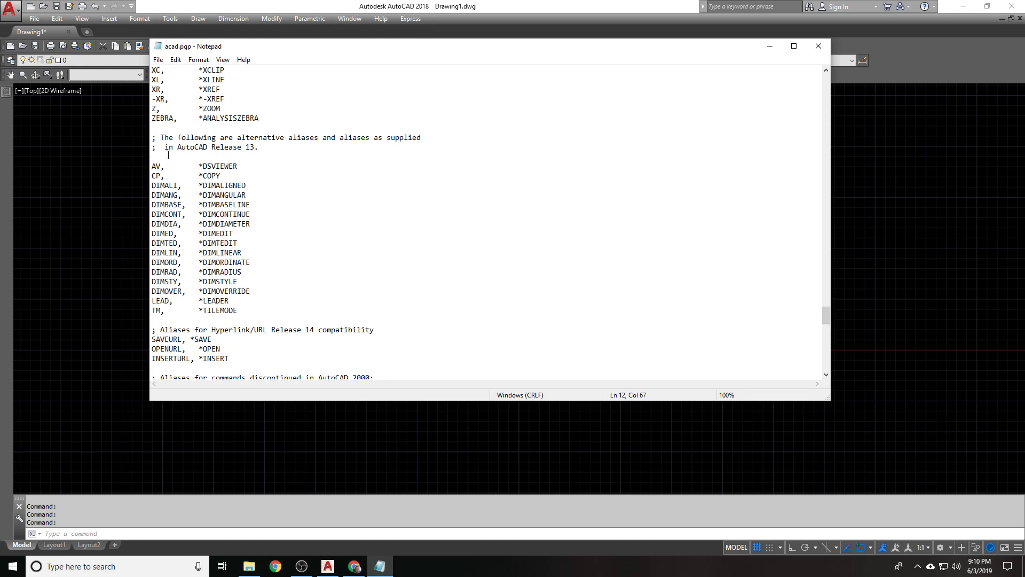
scroll(245, 149, "down", 20)
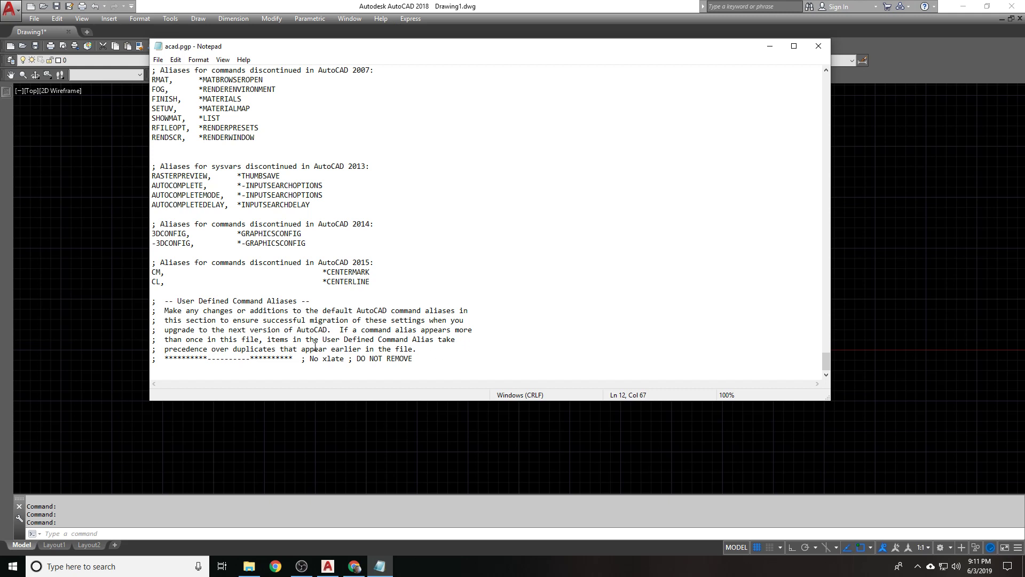
left_click(444, 358)
scroll(447, 358, "up", 20)
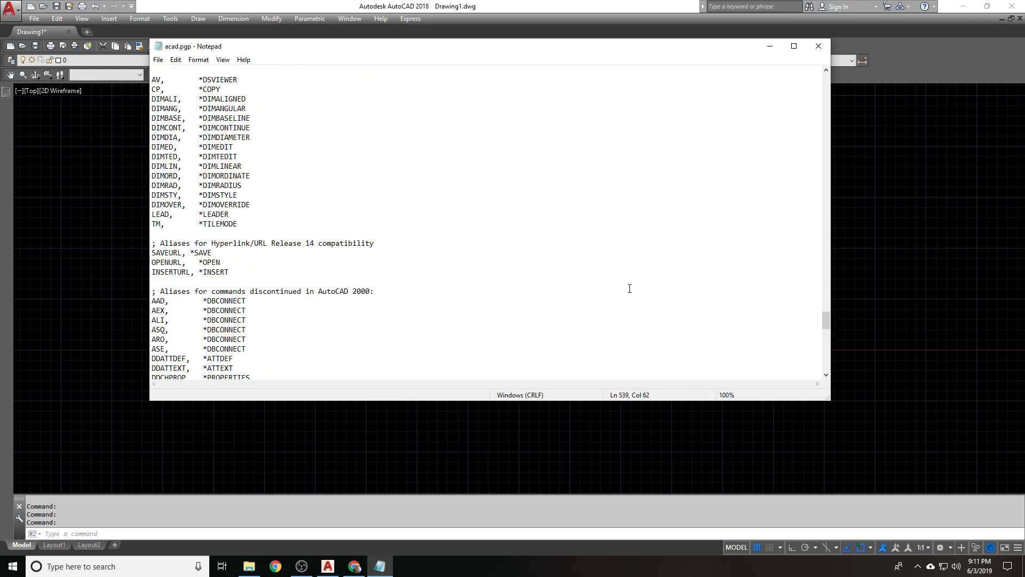
scroll(611, 275, "up", 7)
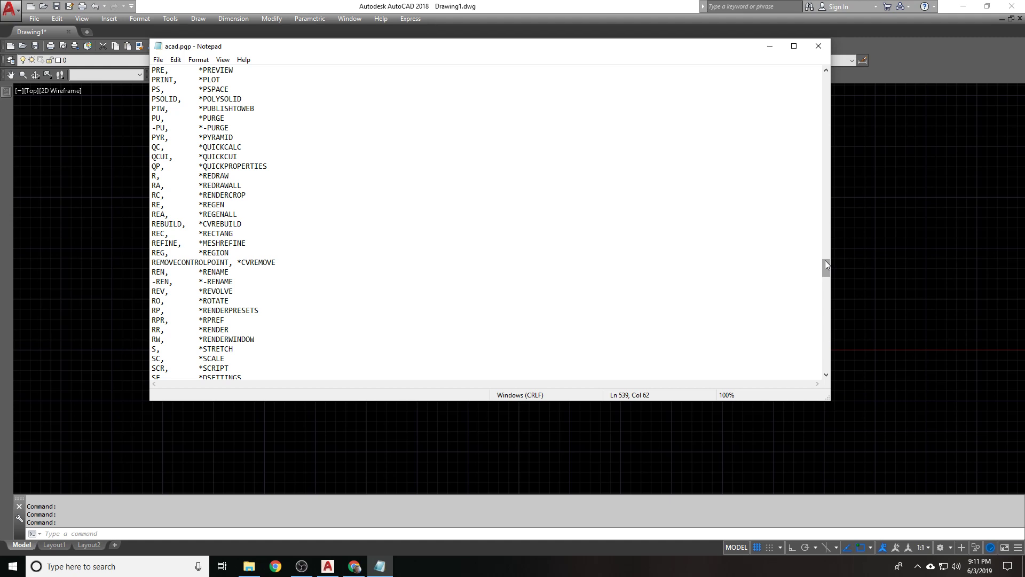
Return to the drawing and draw a diagonal line up to the right with L
left_click(771, 45)
left_click(451, 290)
key("Escape")
type("L")
key("Return")
left_click(463, 280)
left_click(577, 202)
key("Return")
Turn blip markers on with .BLIPMODE set to ON
type(".B")
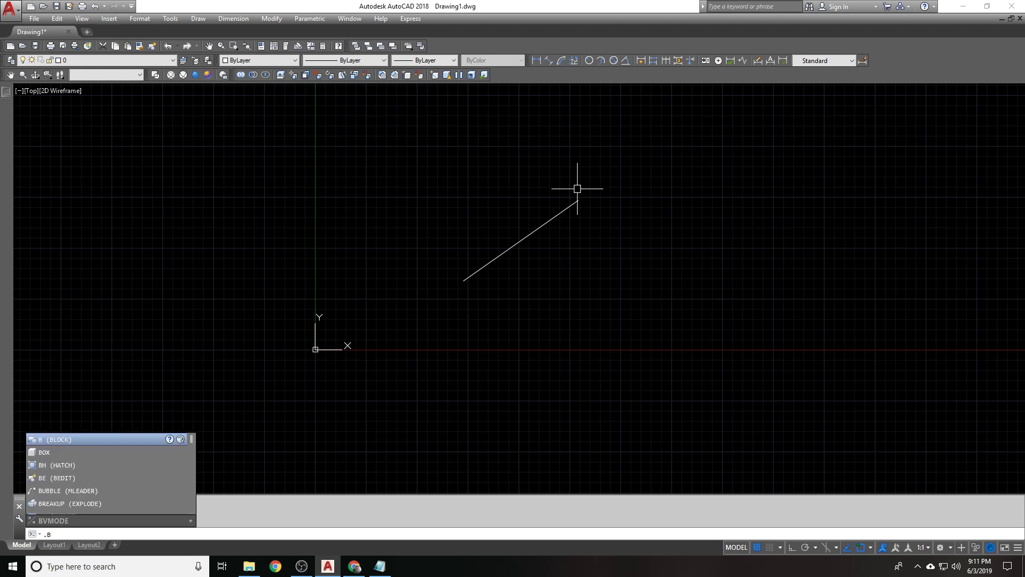
type("LIPMODE")
key("Return")
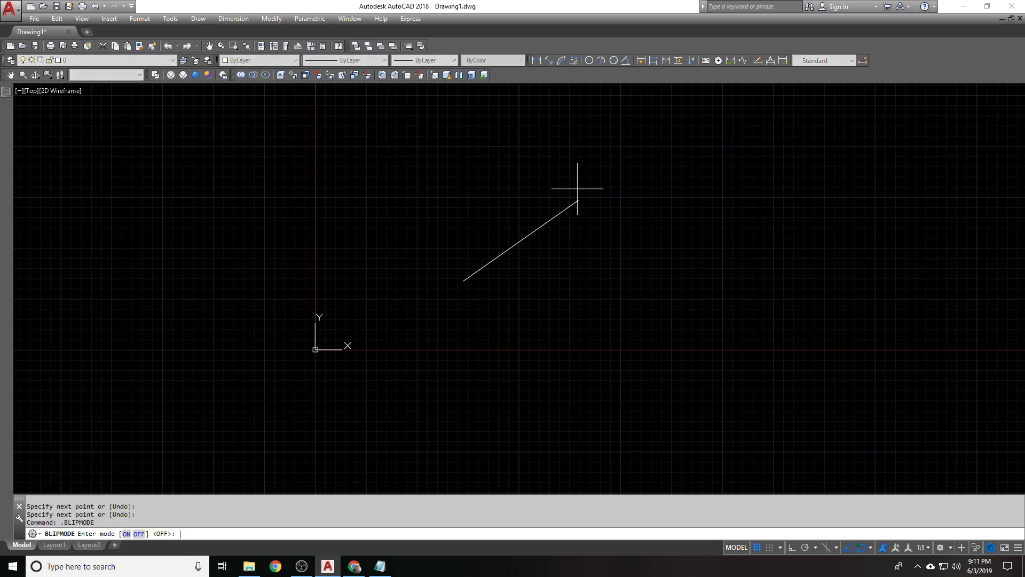
type("ON")
key("Return")
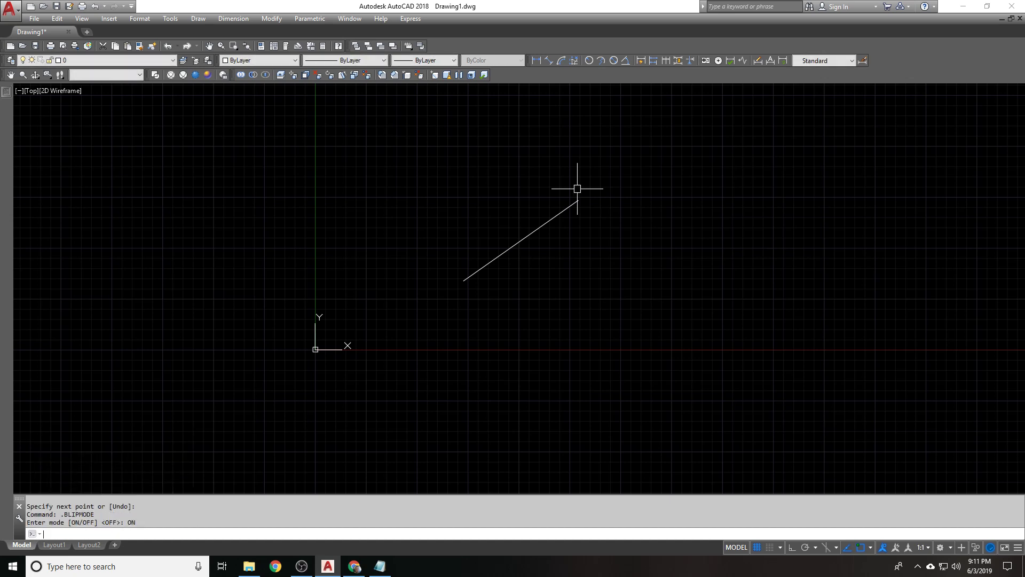
Start and cancel the L line command twice, then select and deselect the line
type("L")
key("Return")
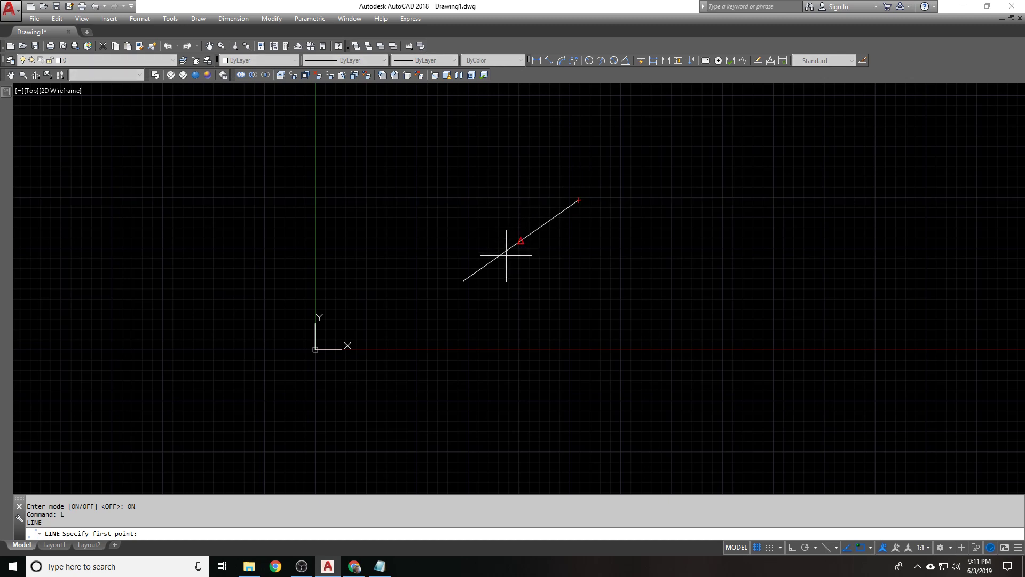
left_click(463, 280)
key("Escape")
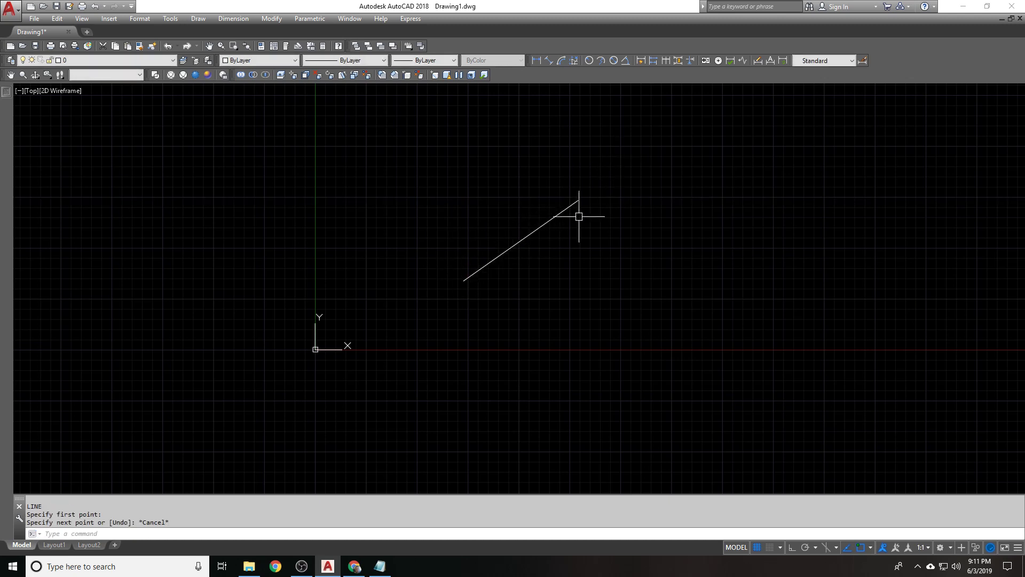
type("L")
key("Return")
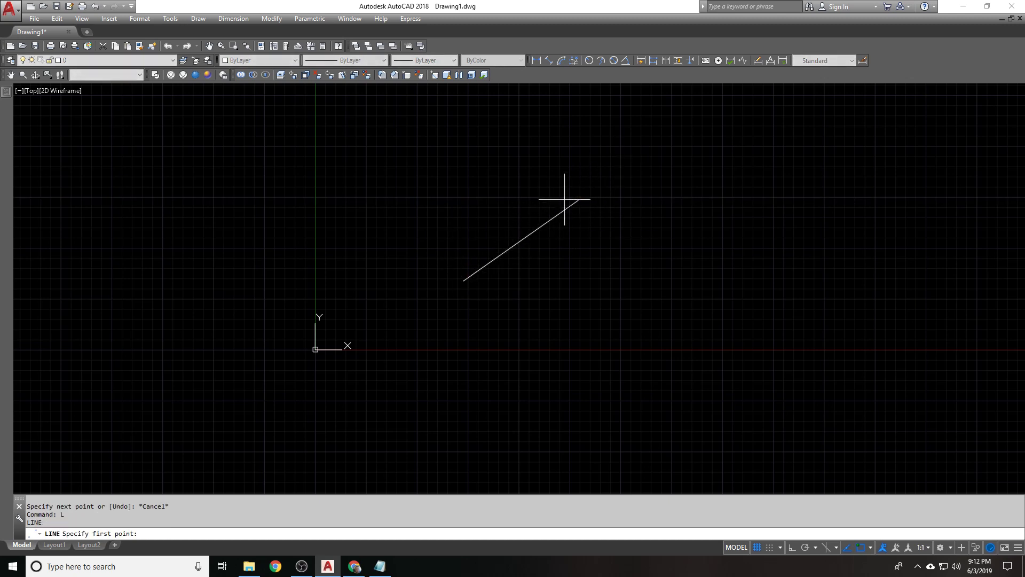
key("Escape")
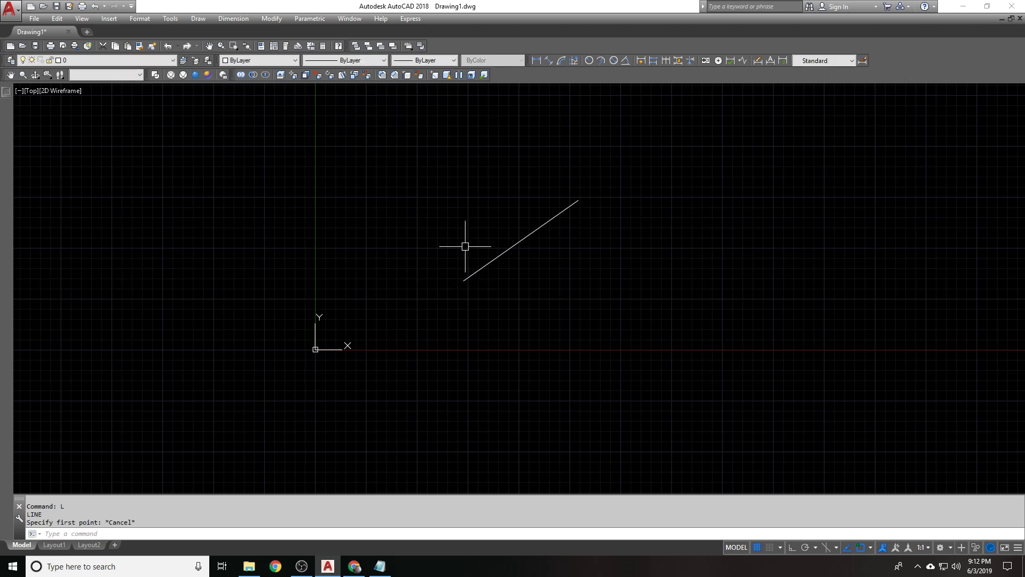
left_click(464, 279)
key("Escape")
Click all over the empty canvas to leave blip pick marks
left_click(487, 257)
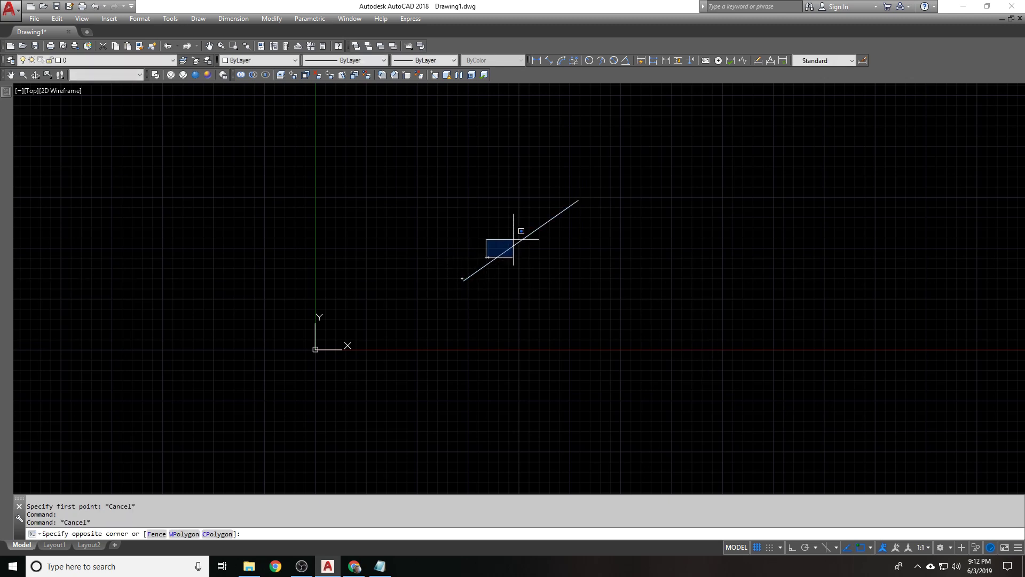
left_click(515, 239)
left_click(521, 220)
left_click(517, 217)
left_click(478, 202)
left_click(375, 200)
left_click(359, 235)
left_click(362, 208)
left_click(387, 300)
left_click(426, 299)
left_click(433, 261)
left_click(431, 218)
left_click(459, 171)
left_click(476, 159)
left_click(614, 149)
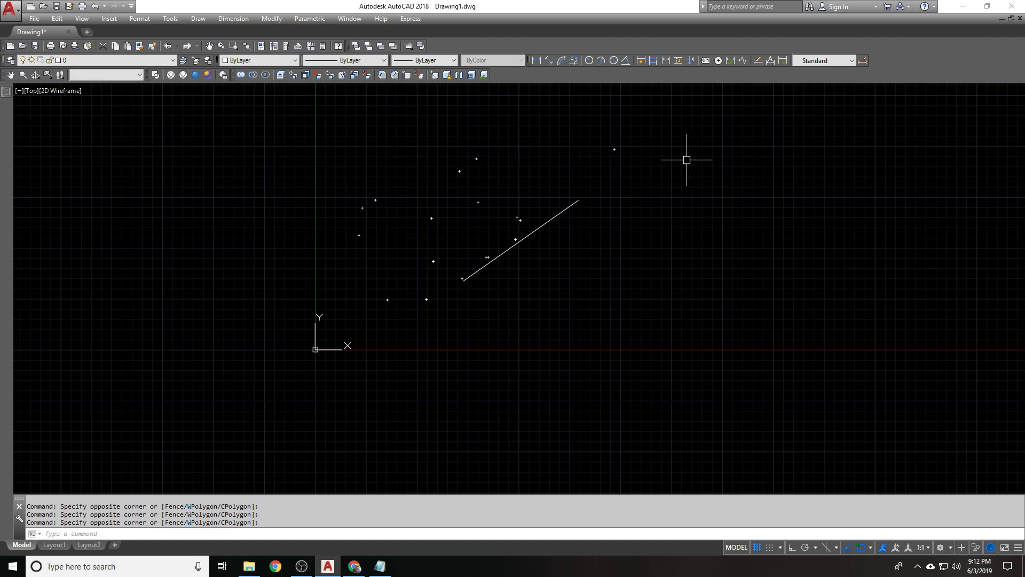
left_click(672, 220)
left_click(653, 241)
left_click(588, 297)
left_click(579, 316)
left_click(578, 332)
left_click(774, 319)
left_click(773, 250)
left_click(779, 176)
left_click(677, 288)
left_click(891, 390)
left_click(629, 388)
left_click(609, 402)
left_click(522, 419)
left_click(501, 372)
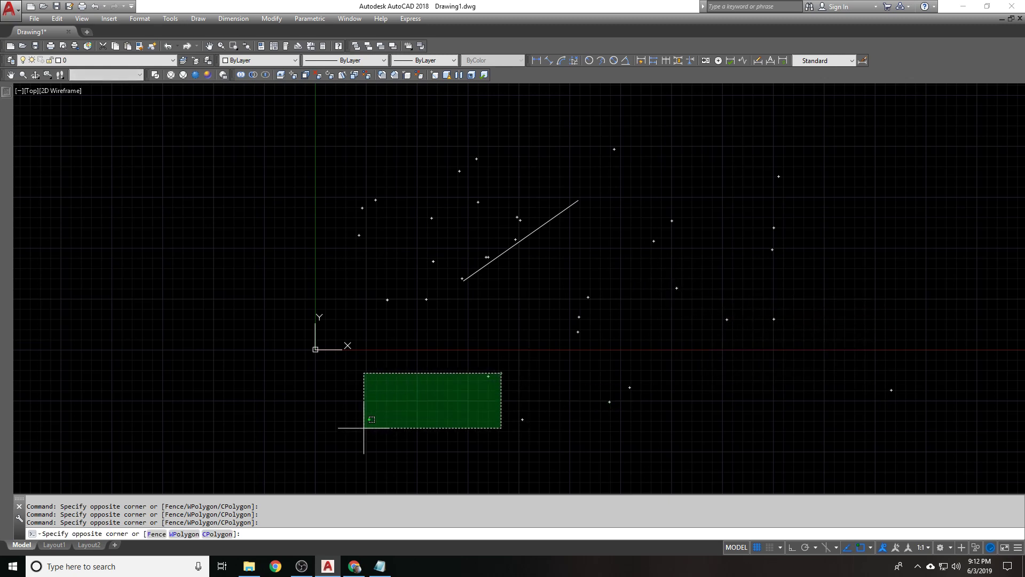
left_click(445, 426)
mouse_move(415, 408)
left_mouse_down()
mouse_move(315, 408)
mouse_move(283, 344)
left_mouse_up()
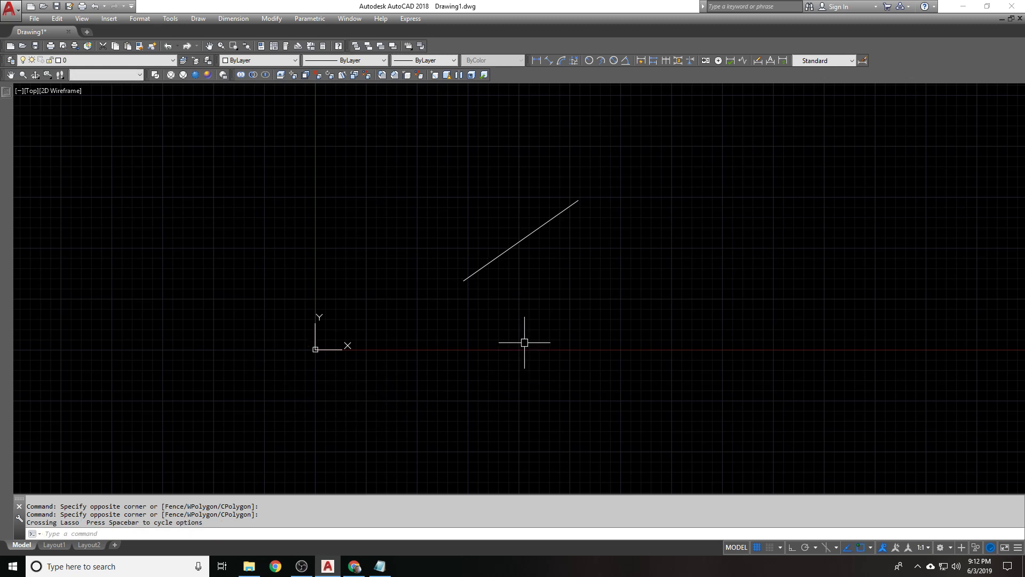
double_click(574, 266)
left_click(606, 267)
double_click(679, 284)
left_click(526, 341)
left_click(492, 358)
left_click(484, 363)
left_click(452, 372)
left_click(433, 374)
key("Escape")
left_click_drag(433, 332, 582, 312)
left_click(627, 283)
left_click(528, 322)
left_click(401, 358)
left_click(371, 296)
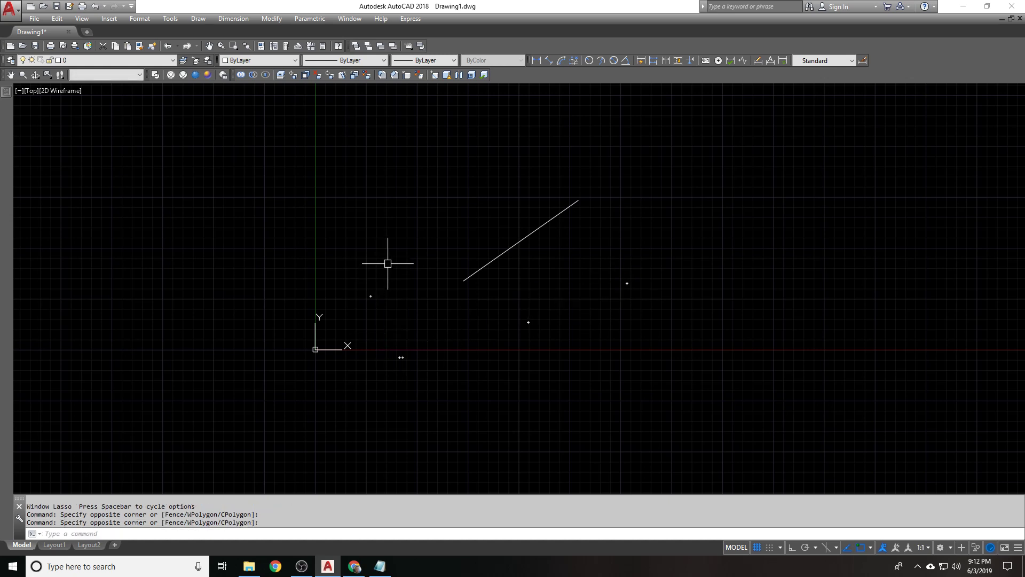
Clear the pick marks with R (REDRAW), then set .BLIPMODE to OFF
type("R")
key("Return")
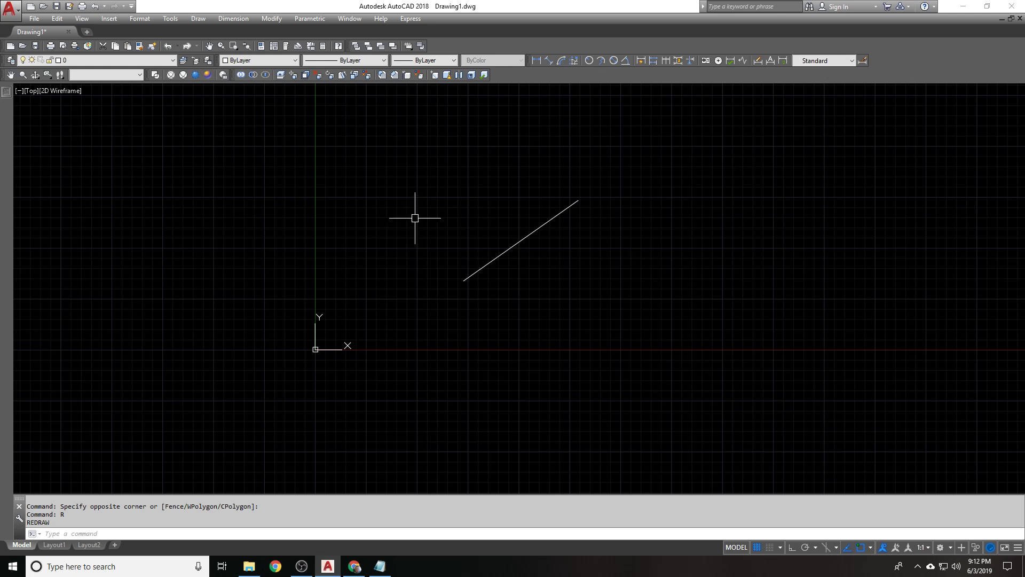
type(".BLI")
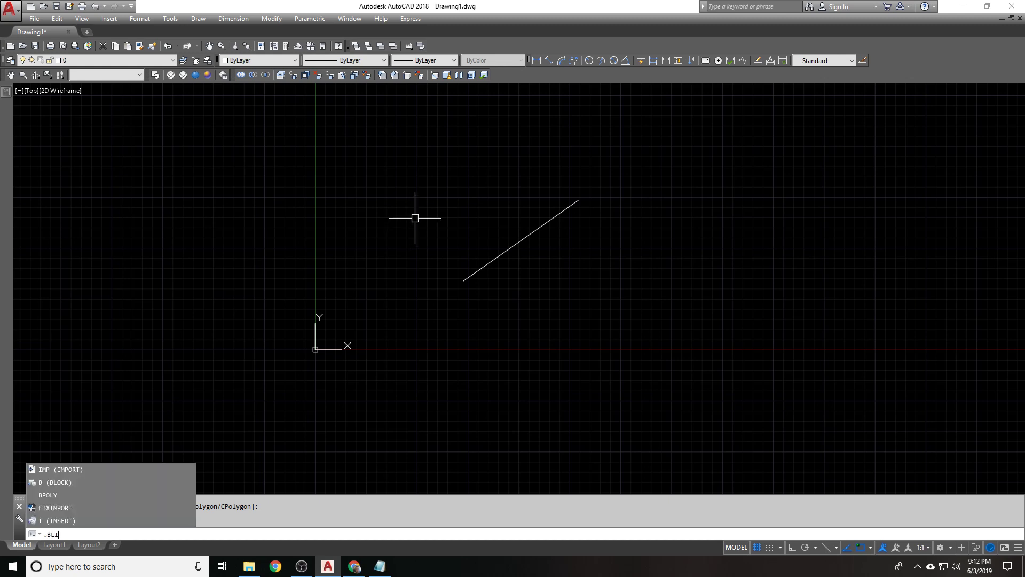
type("PMODE")
key("Return")
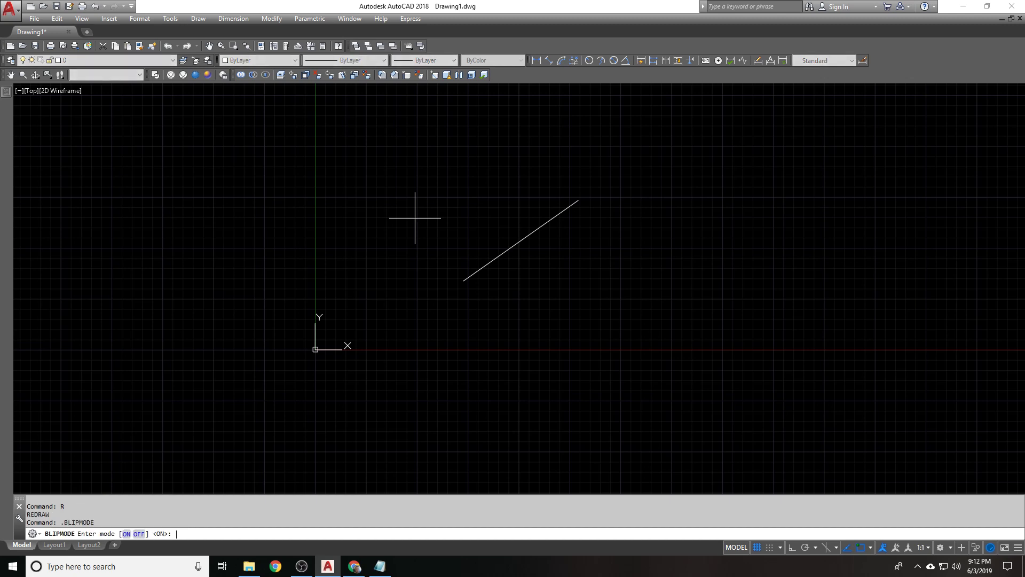
type("OFF")
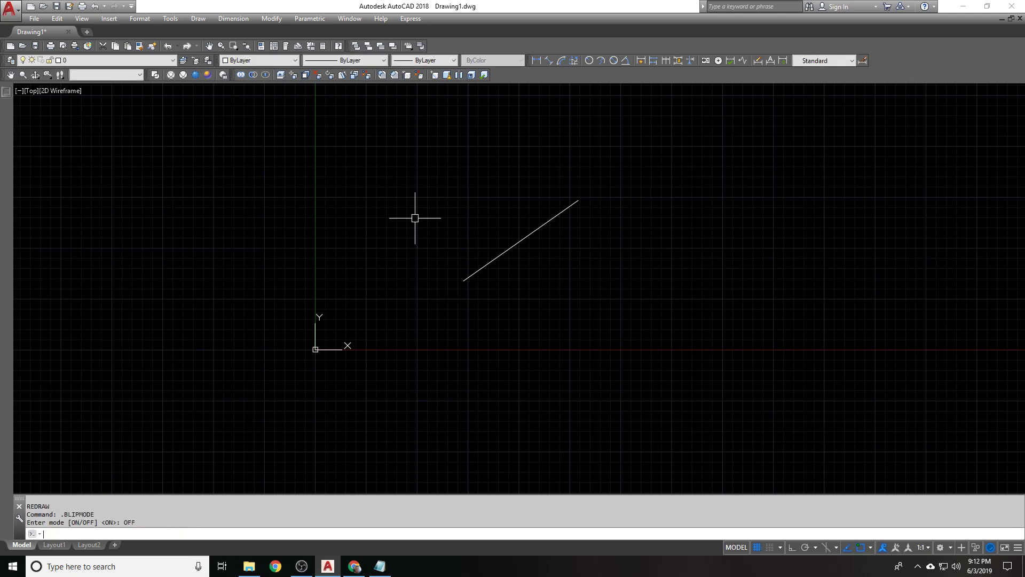
key("Return")
Bring acad.pgp forward in Notepad and start a new line at the file's end
left_click(380, 566)
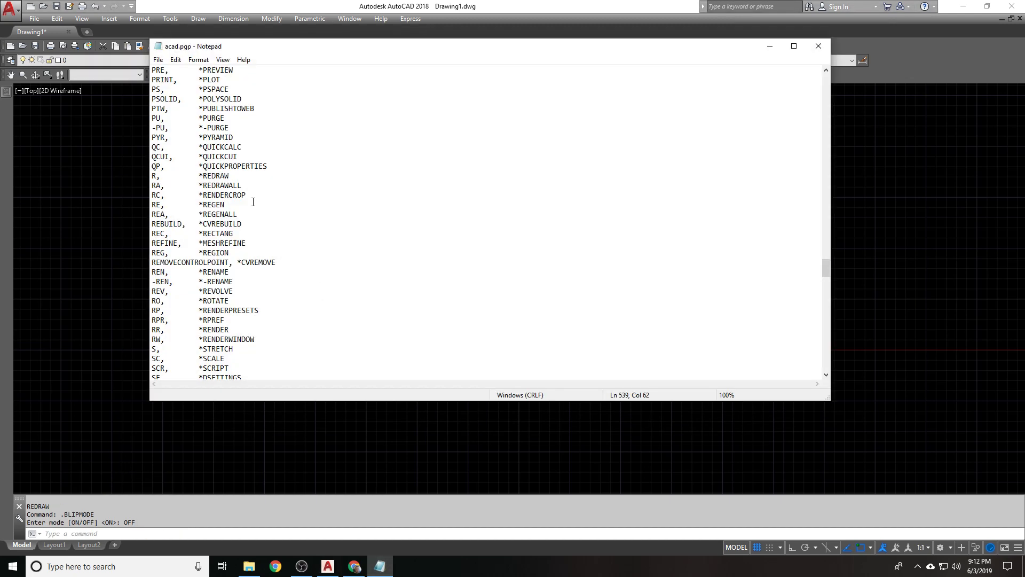
scroll(357, 231, "down", 20)
left_click_drag(827, 299, 827, 361)
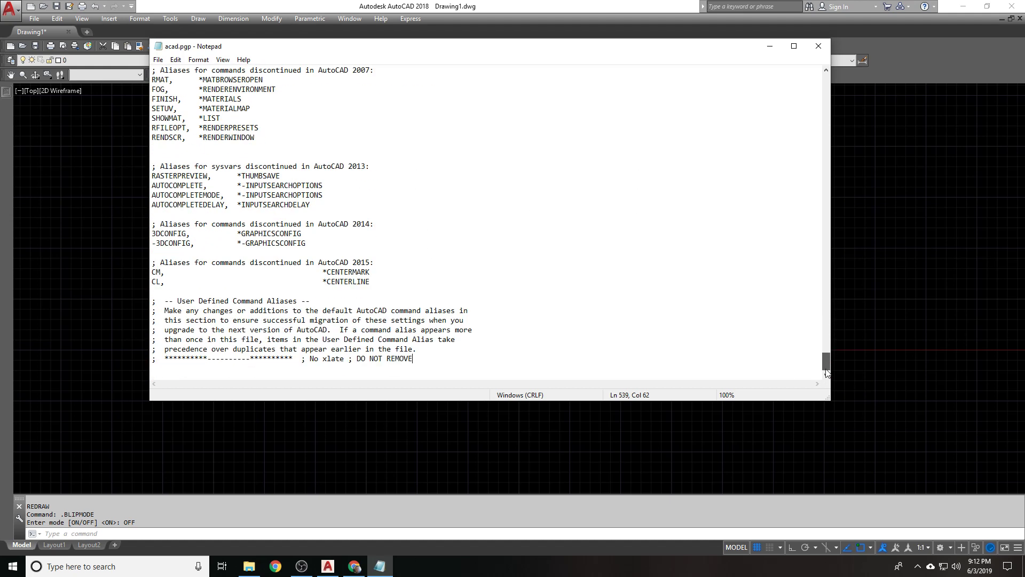
left_click(496, 368)
key("Return")
type("R")
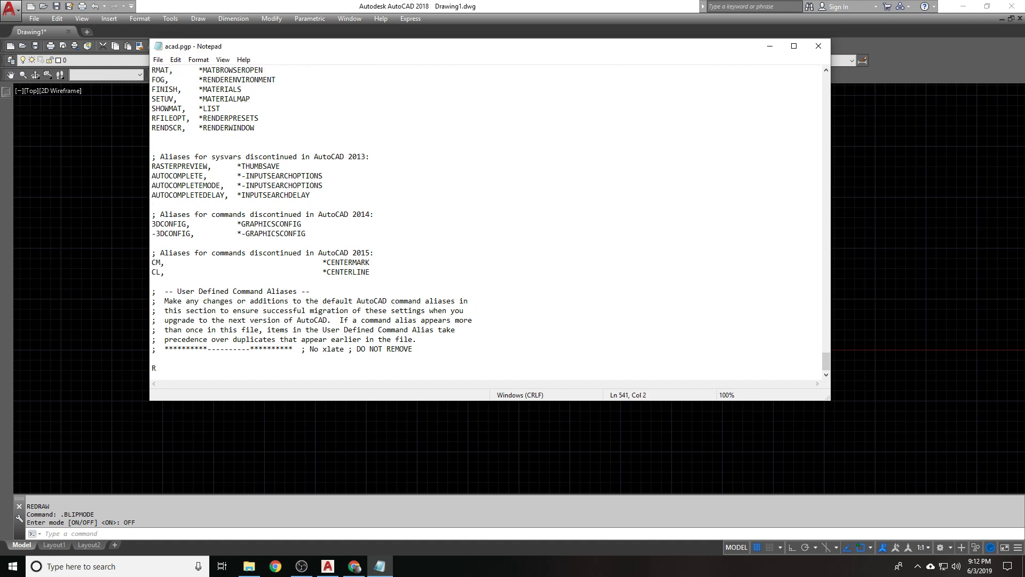
key("BackSpace")
left_click_drag(387, 54, 372, 102)
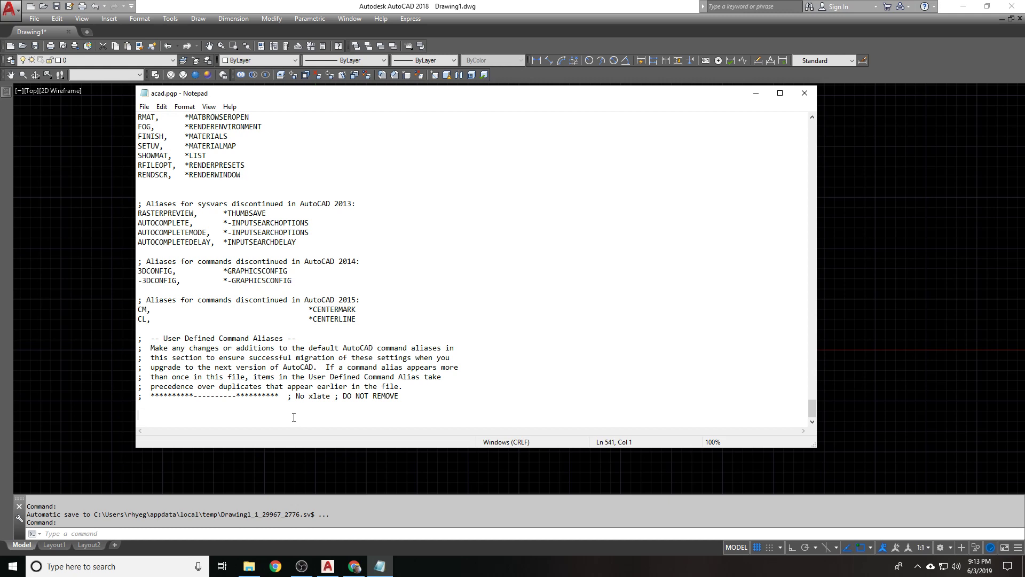
Type the aliases 'R, *ROTATE' and 'DD, *DIMLINEAR', then begin 'CC,' on the next line
type("R,")
type("*ROTATE")
key("Return")
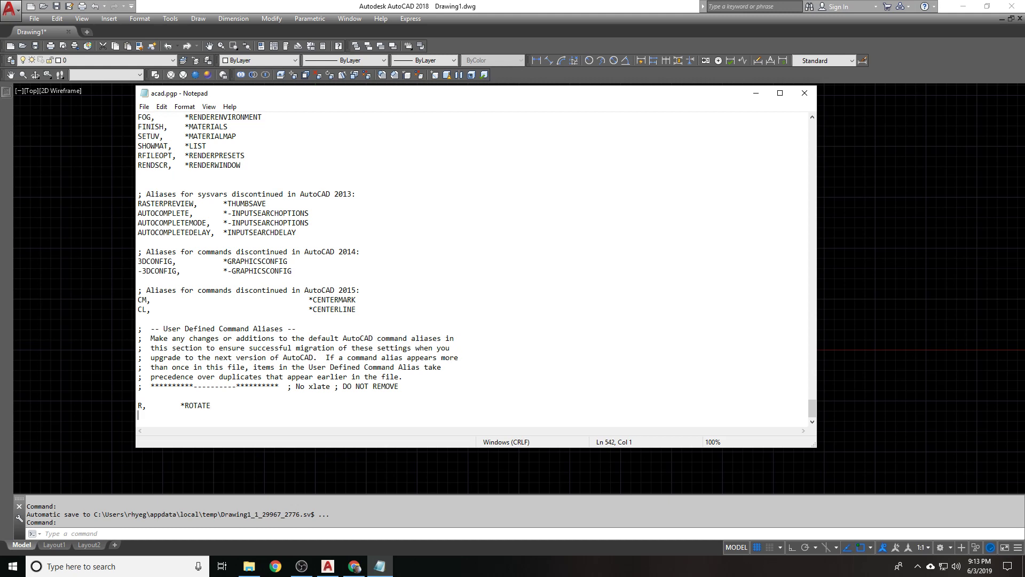
type("DD,\t  *DIMLINEAR")
key("Return")
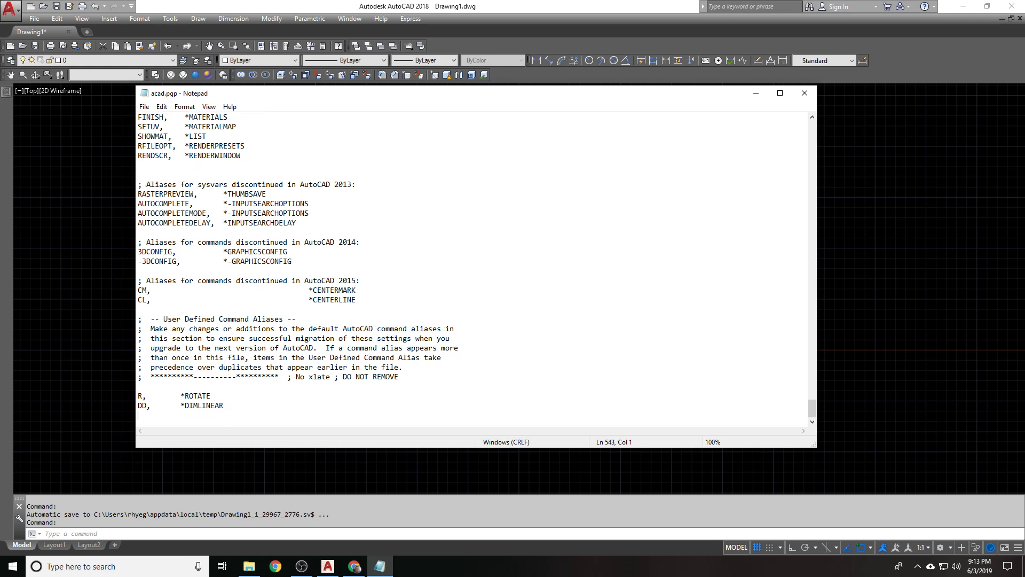
type("CC,       *")
Add the alias lines 'FF, *LAYFRZ' and 'TT, *LAYTHW' to acad.pgp below the COPY alias
type("COPY")
key("Return")
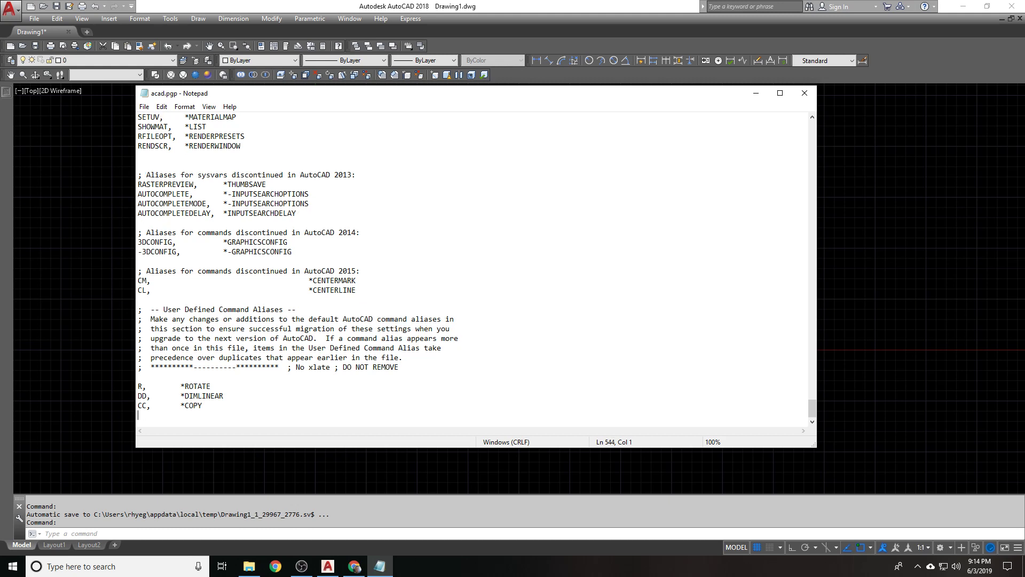
type("FF,       ")
type("*")
type("LAY")
type("FRT")
key("Return")
type("TT,")
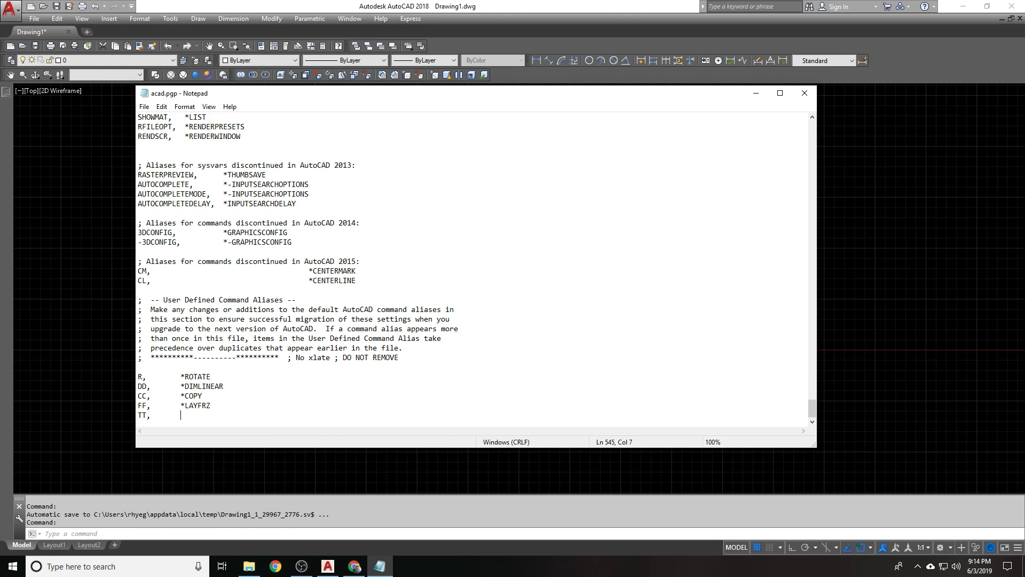
type("*LAYTHW")
key("Return")
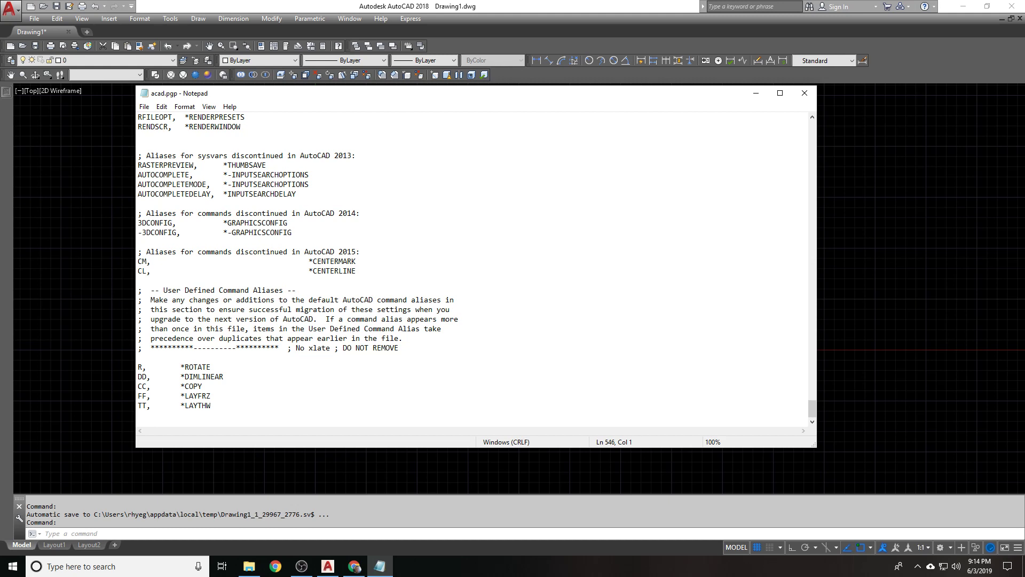
key("BackSpace")
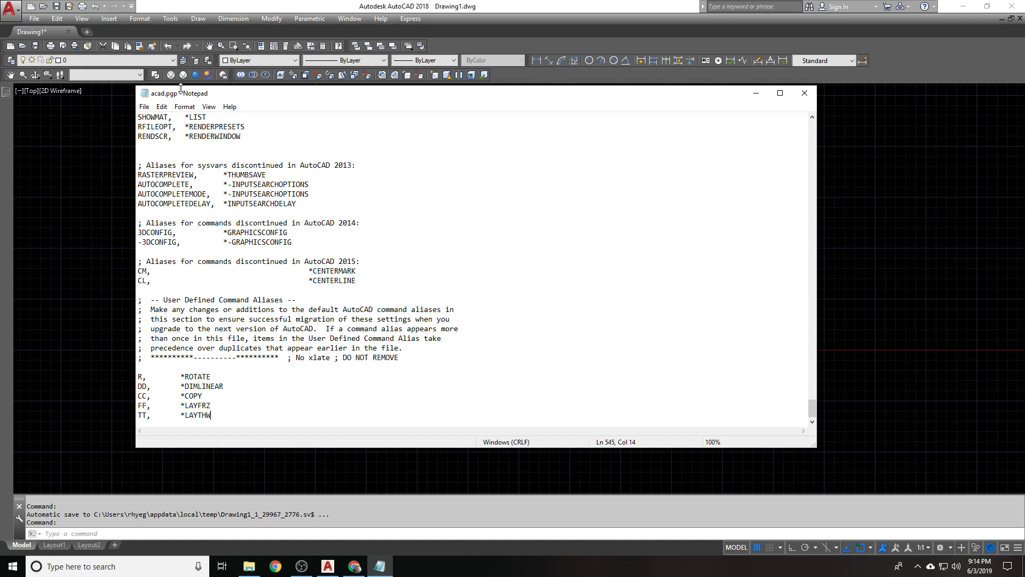
Save acad.pgp and close Notepad
left_click(144, 107)
left_click(158, 143)
left_click(805, 93)
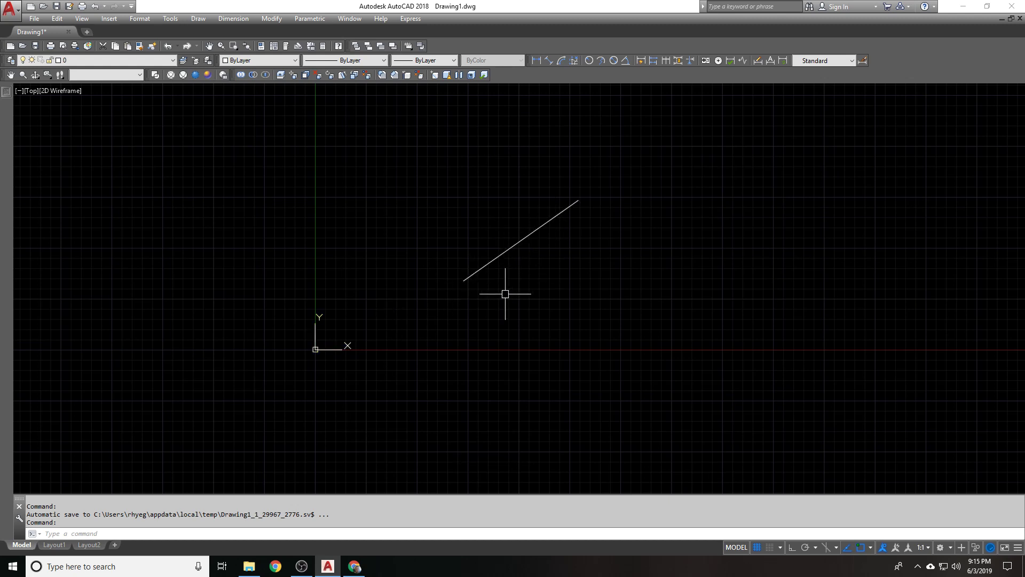
Run REINIT with the PGP File option checked to reload acad.pgp
type("REINIT")
key("Return")
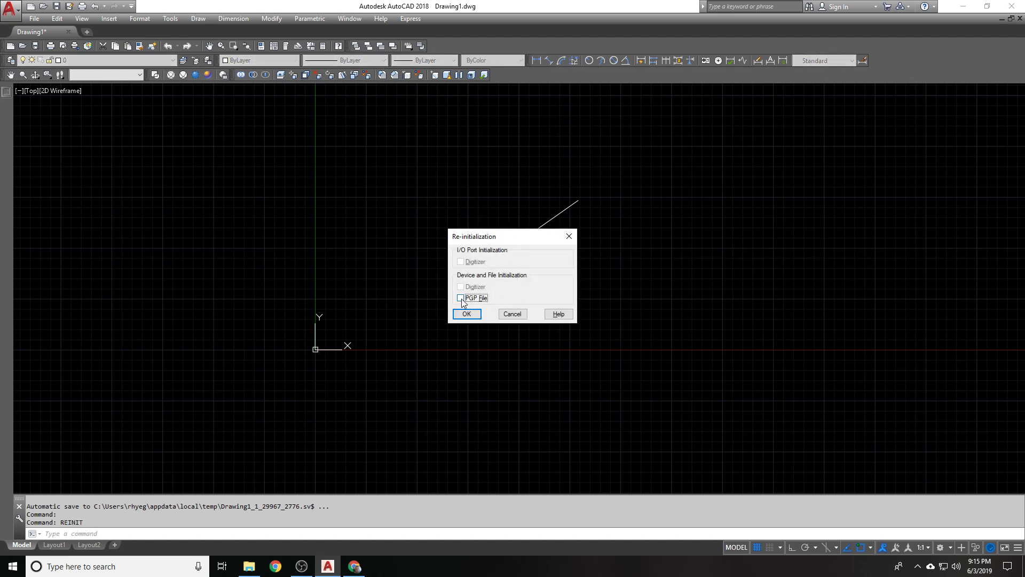
left_click(462, 299)
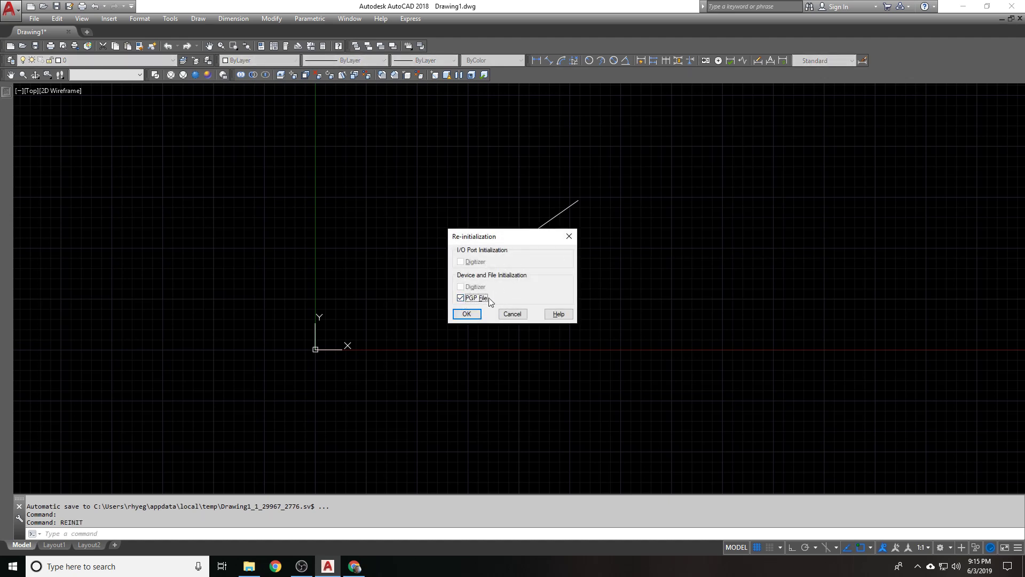
left_click(466, 314)
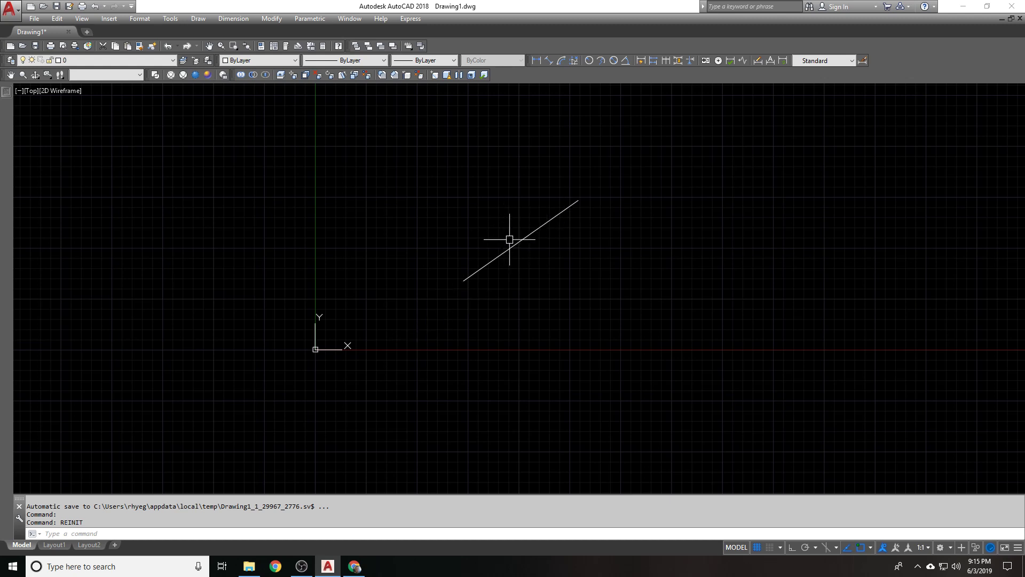
Copy the line several times with the new CC alias
type("cc")
key("Return")
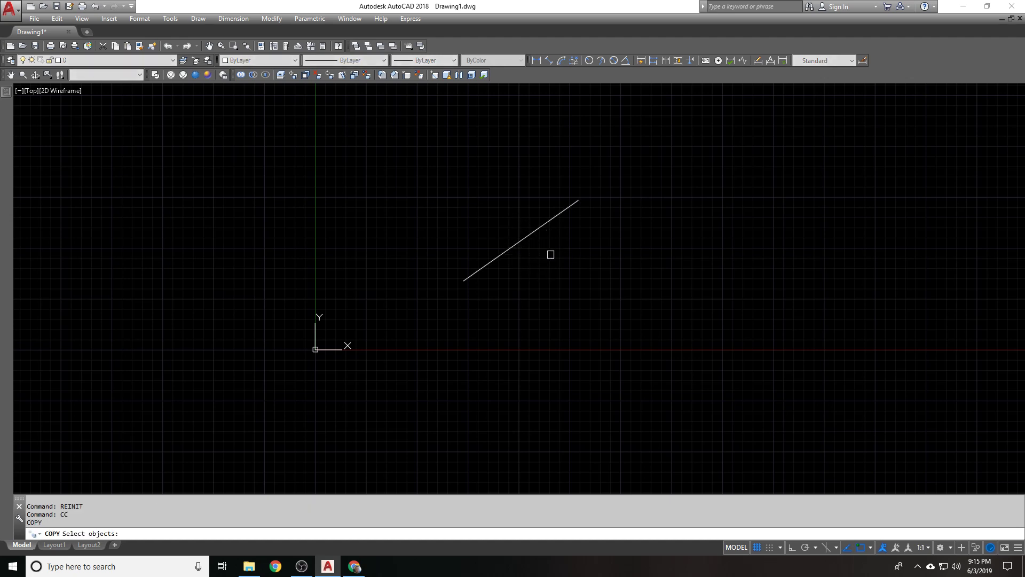
left_click(604, 344)
left_click(565, 219)
key("Return")
left_click(584, 256)
left_click(776, 288)
key("Return")
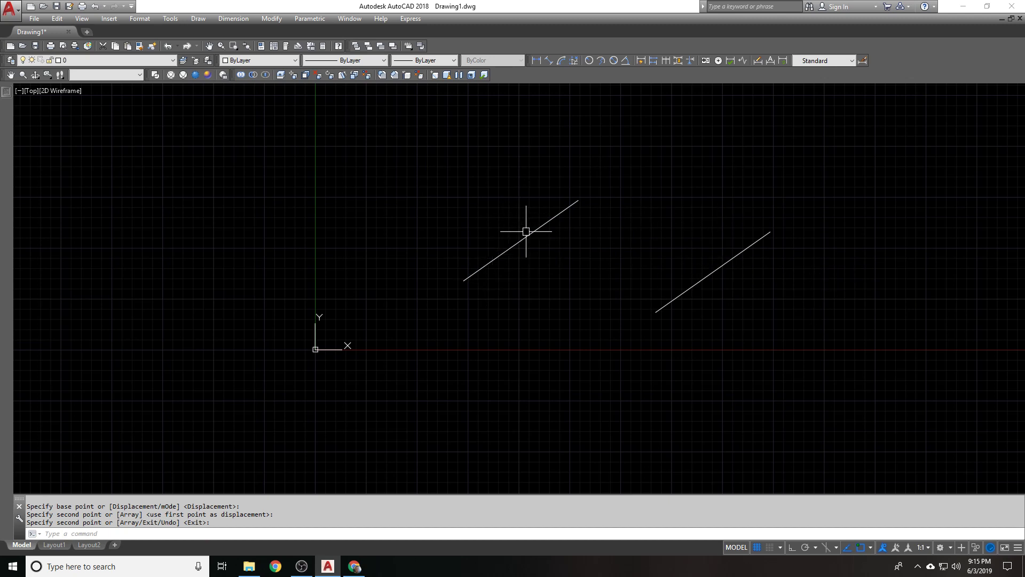
key("Return")
left_click(579, 243)
left_click(517, 197)
key("Return")
left_click(459, 172)
left_click(669, 153)
key("Return")
Erase the three lines and draw a new diagonal line
left_click(841, 269)
left_click(513, 176)
key("Delete")
type("l")
key("Return")
left_click(454, 262)
left_click(538, 168)
Copy the diagonal line to the right with CC
type("cc")
key("Return")
left_click(497, 213)
key("Return")
left_click(478, 144)
left_click(776, 170)
key("Return")
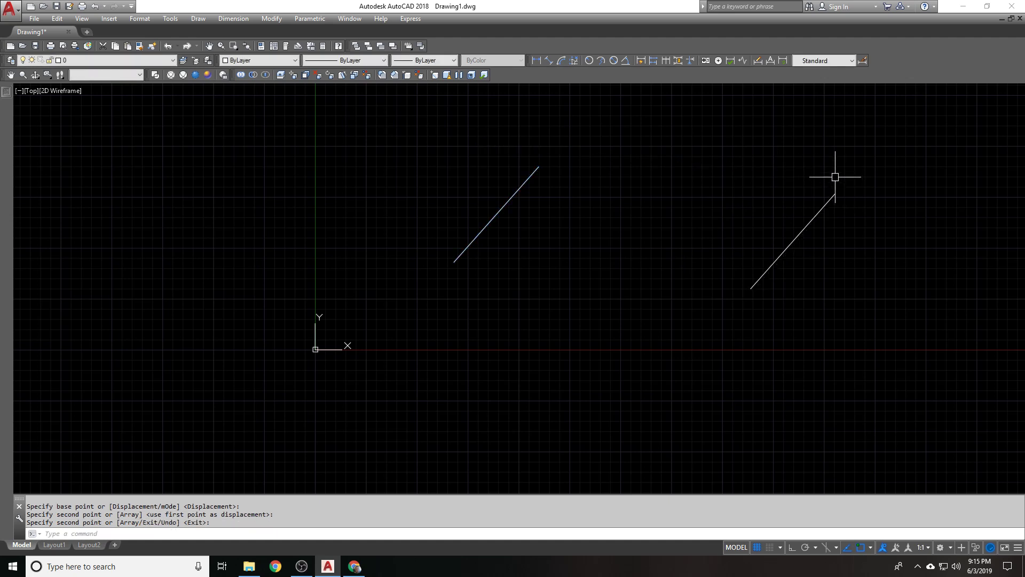
type("co")
key("Escape")
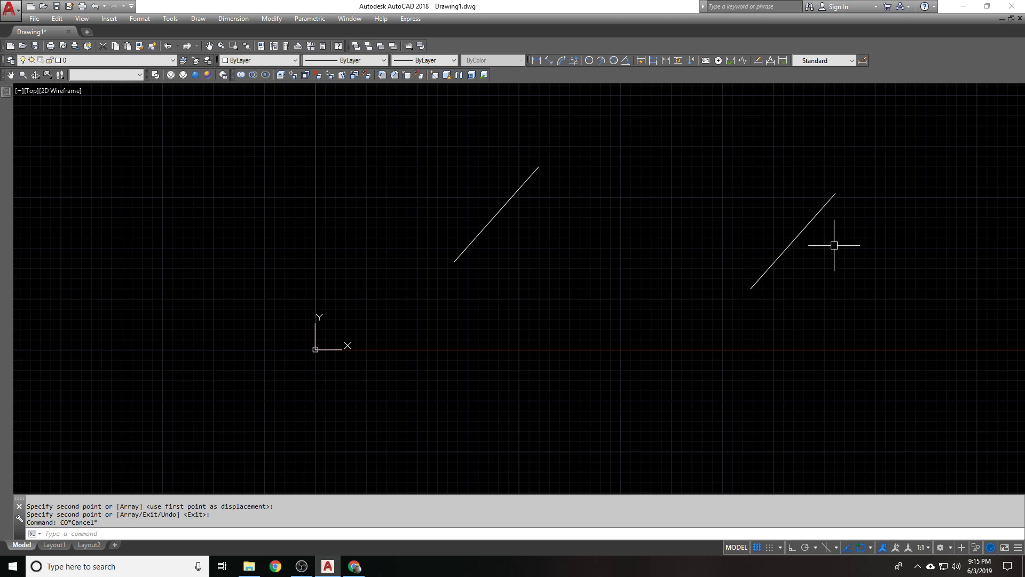
Copy both lines down-left of the originals with CO
type("co")
key("Return")
left_click(864, 231)
left_click(304, 132)
key("Return")
left_click(596, 167)
left_click(558, 237)
key("Escape")
Erase all four lines and draw a single new diagonal line
left_click(838, 383)
left_click(348, 165)
type("e")
key("Return")
type("l")
key("Return")
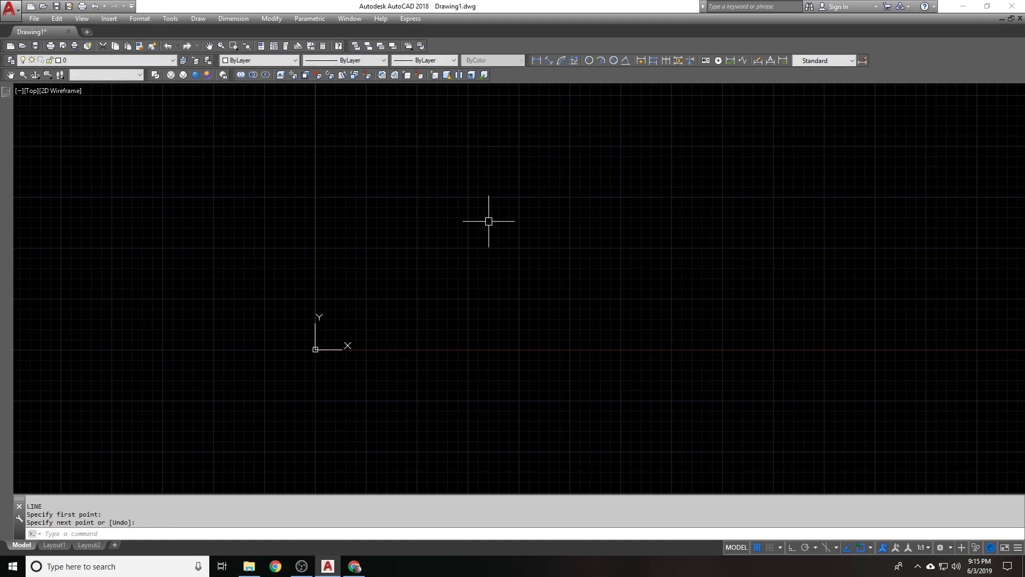
left_click(479, 247)
left_click(542, 170)
key("Return")
Copy the diagonal line to the right with CO, then erase the copy
left_click(583, 208)
left_click(479, 167)
type("co")
key("Return")
left_click(477, 151)
left_click(650, 152)
key("Escape")
left_click(767, 194)
left_click(538, 194)
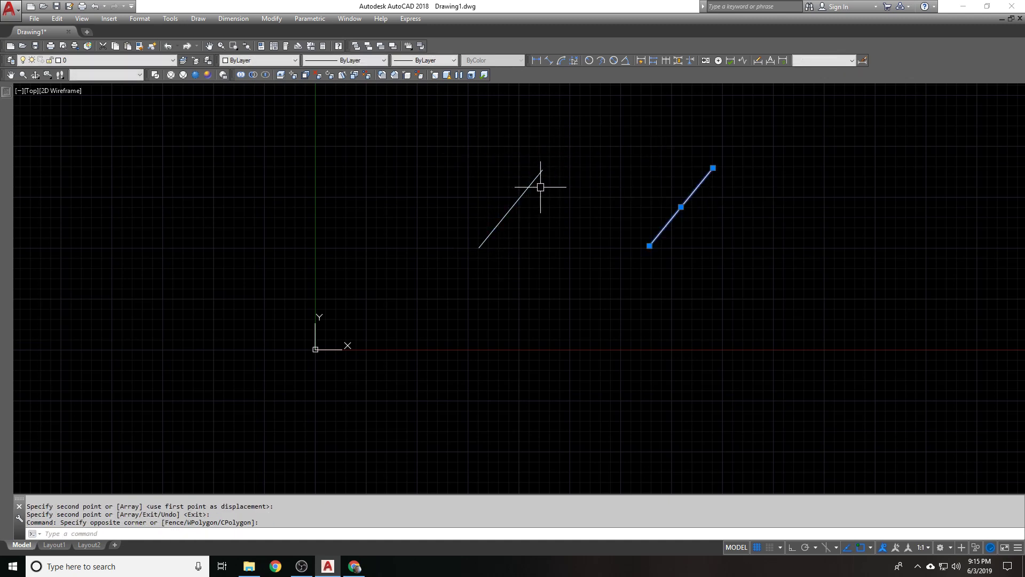
type("e")
key("Return")
Test the DD alias by starting two linear dimensions, cancelling each with Esc
type("cc")
key("Escape")
type("dd")
key("Return")
left_click(544, 263)
left_click(618, 232)
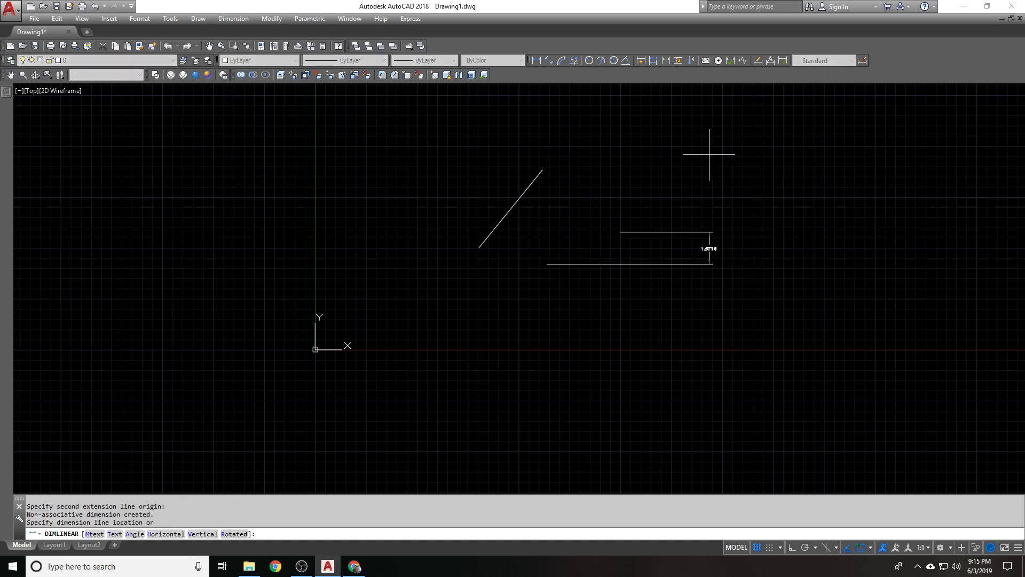
key("Escape")
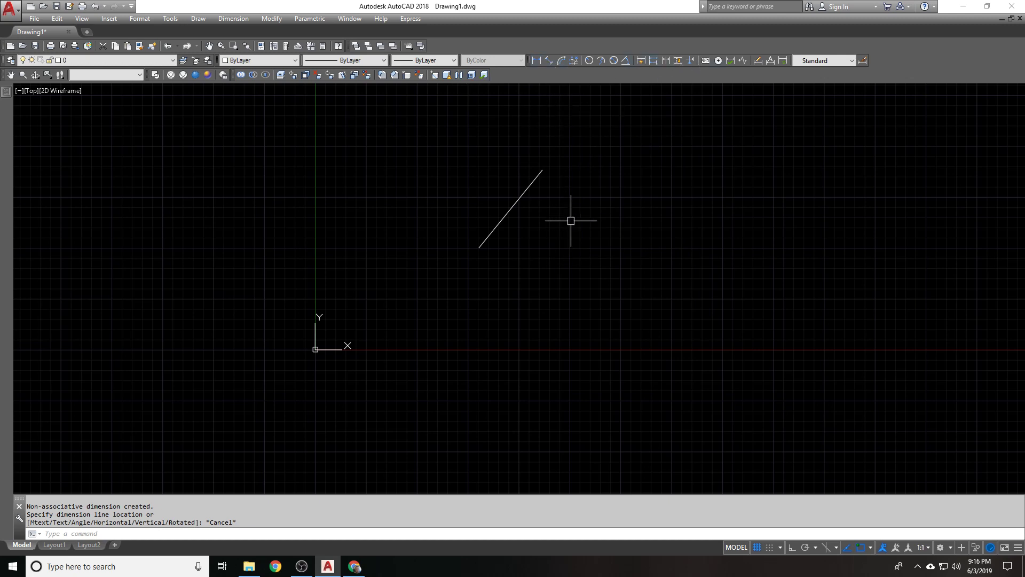
key("Return")
left_click(562, 283)
left_click(711, 278)
key("Escape")
Open acad.pgp via Tools > Customize > Edit Program Parameters
left_click(162, 18)
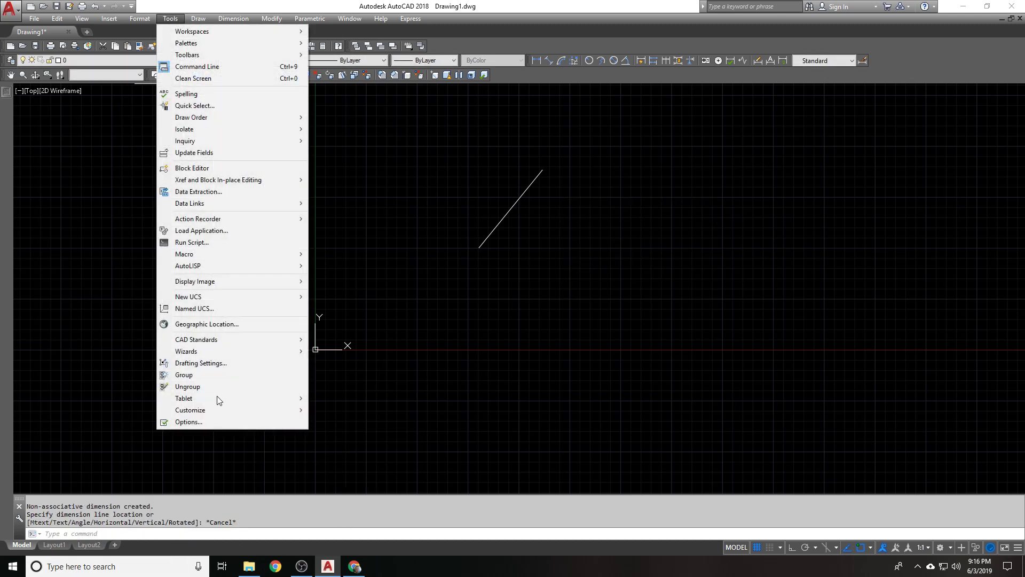
left_click(204, 421)
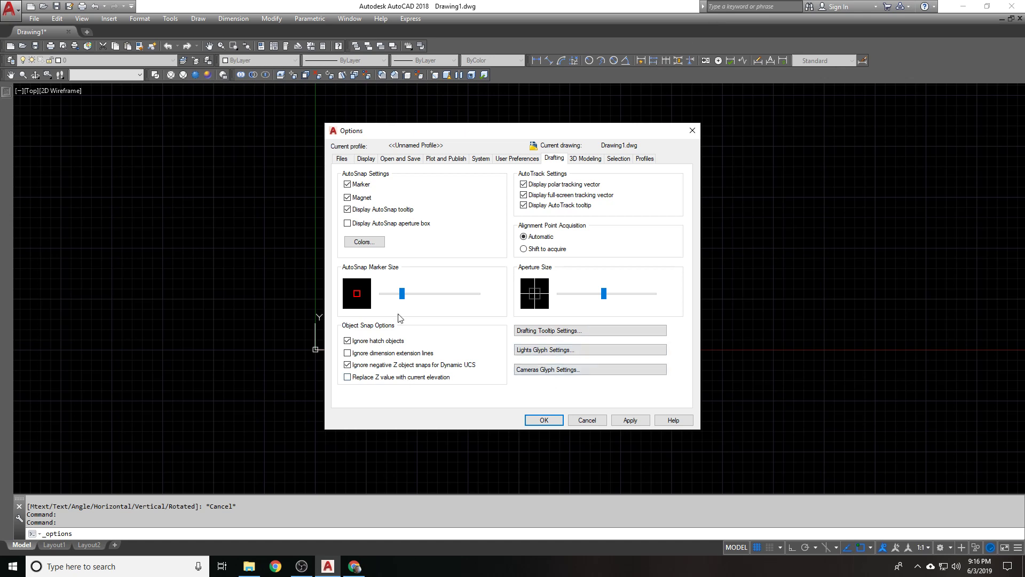
key("Escape")
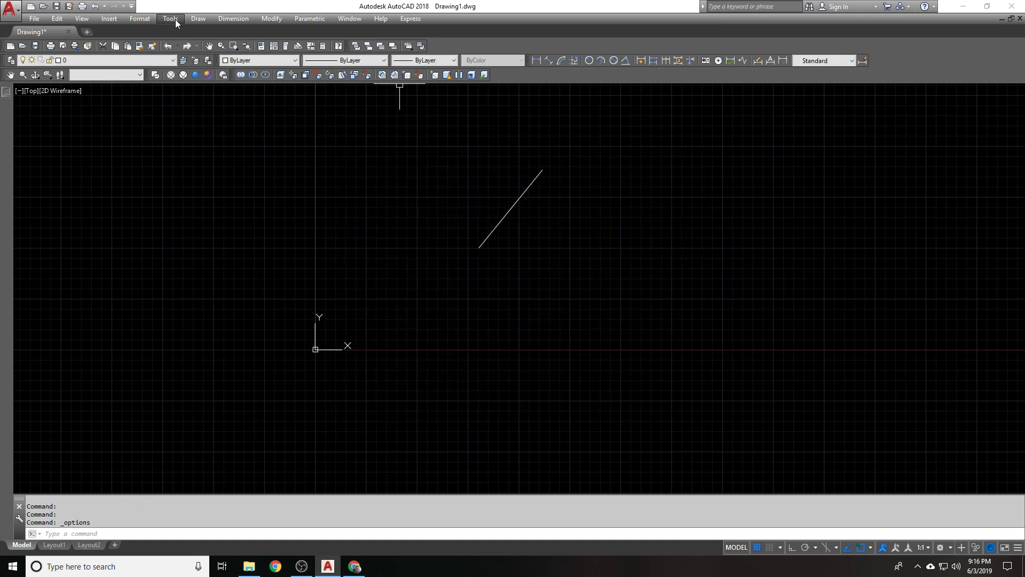
left_click(171, 19)
mouse_move(236, 409)
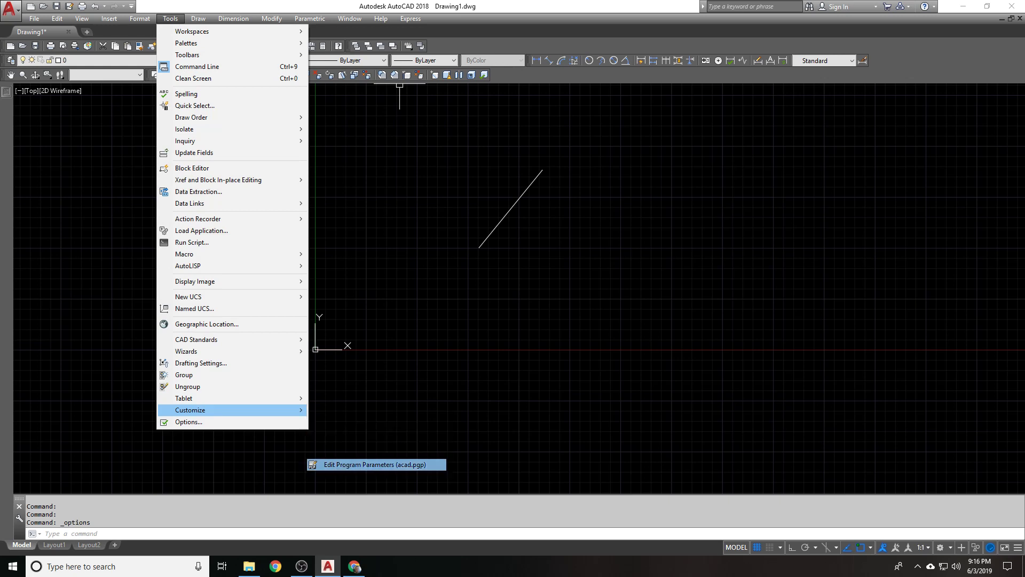
left_click(347, 465)
Add the line 'DDC, *DIMCONTINUE' below the TT alias
left_click_drag(812, 130, 813, 411)
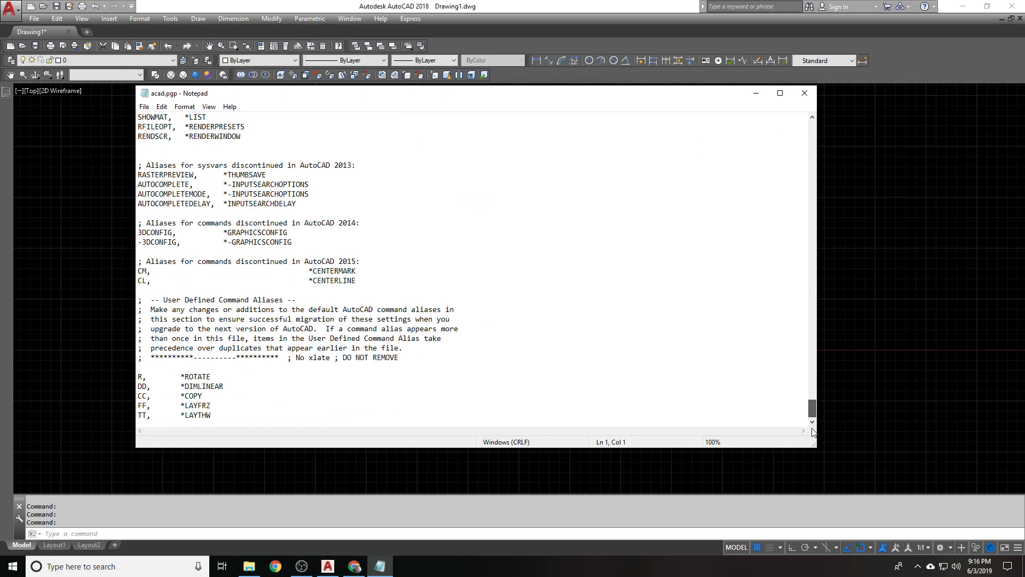
left_click(346, 405)
key("Return")
type("DDC")
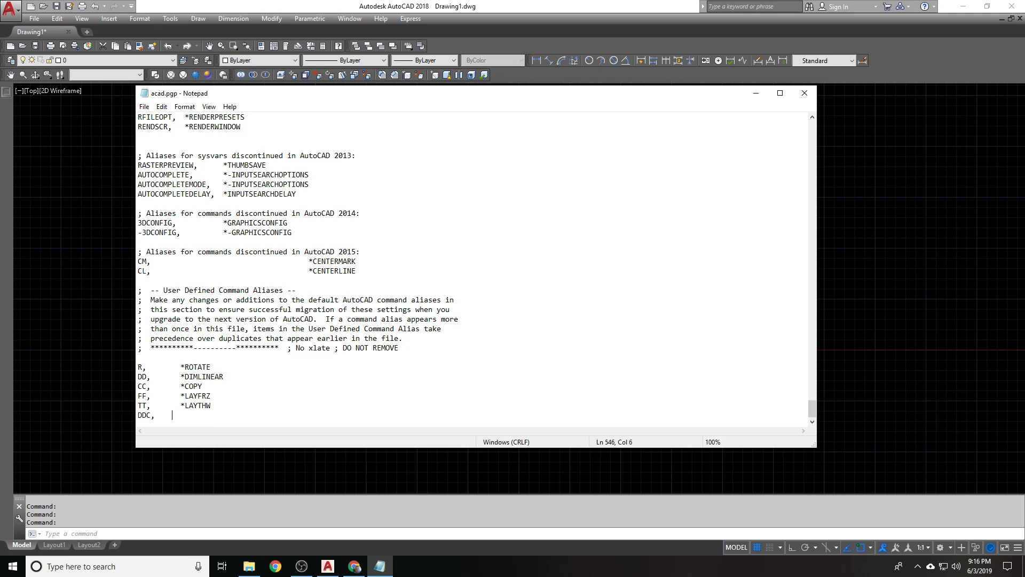
type(",\t  *DIMCONTINUE")
Close acad.pgp and reload the PGP file with REINIT
left_click(805, 93)
left_click(697, 248)
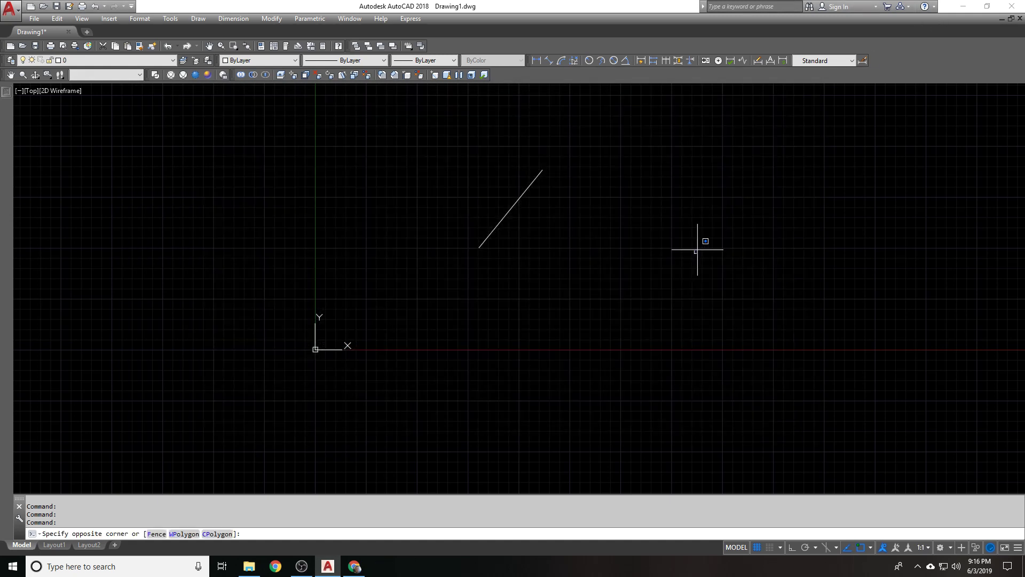
key("Escape")
type("REINIT")
key("Return")
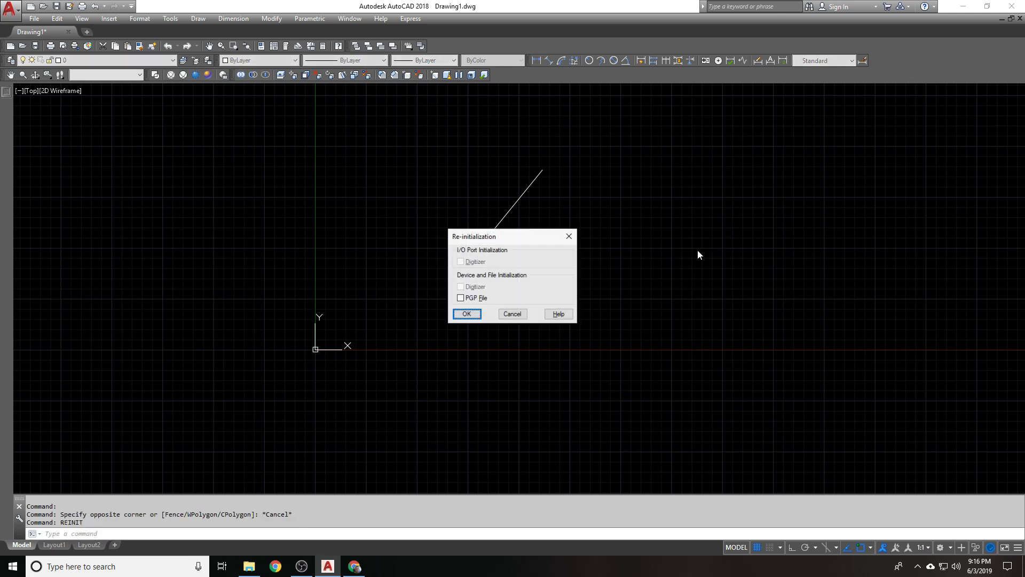
left_click(466, 314)
Place a 2.6213 linear dimension on the line using DD
type("DDC")
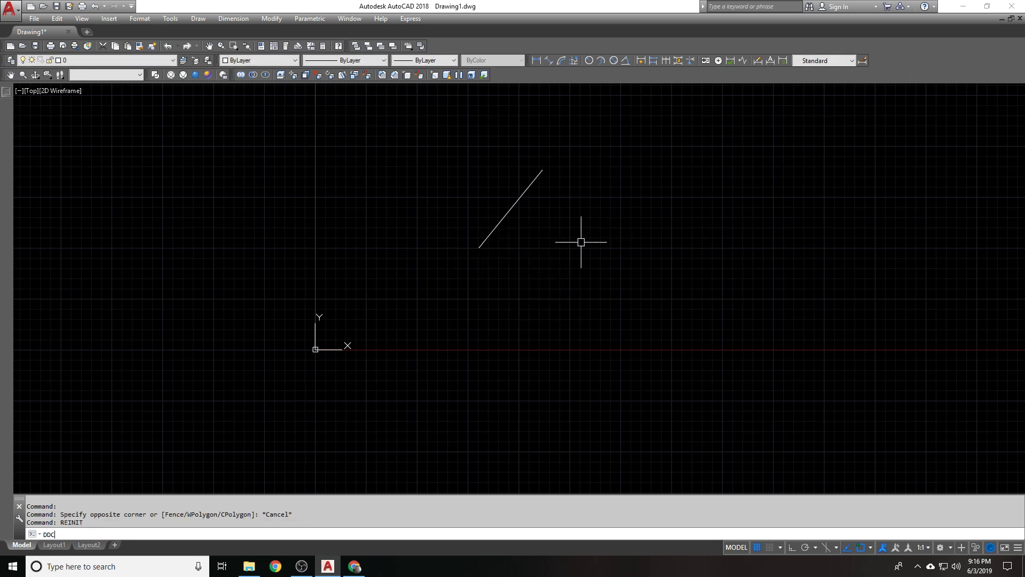
type("D")
key("Return")
left_click(542, 170)
left_click(596, 153)
left_click(655, 138)
Add three continued dimensions with the DDC alias
type("DDC")
key("Return")
left_click(747, 167)
left_click(831, 163)
left_click(890, 163)
key("Return")
key("Escape")
Window-select the line and its dimensions and erase them
left_click(870, 201)
left_click(513, 160)
key("Delete")
key("Return")
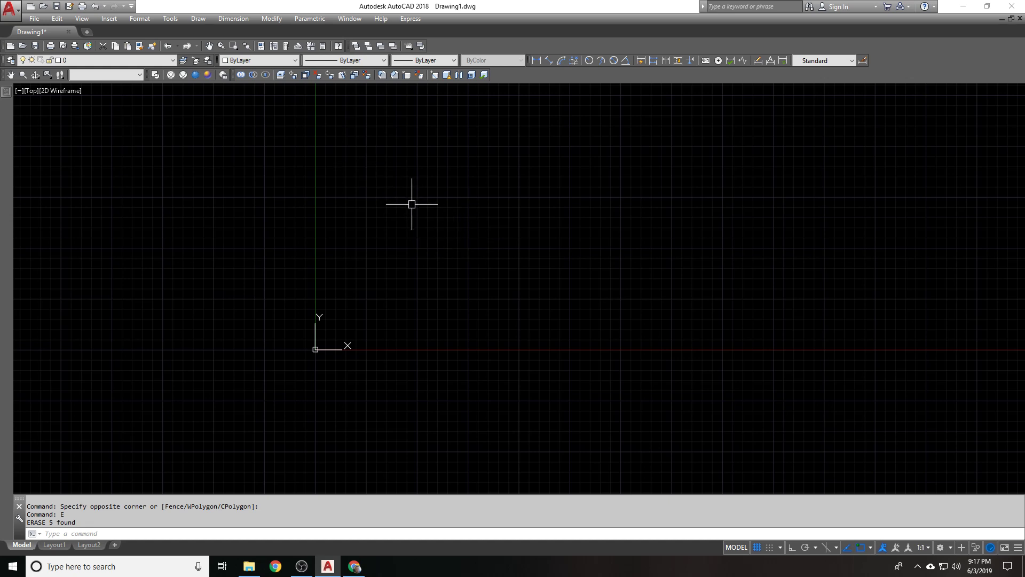
Open the Alias Editor with ALIASEDIT and scroll the alias list to the new TT entry
type("ALIASEDIT")
key("Return")
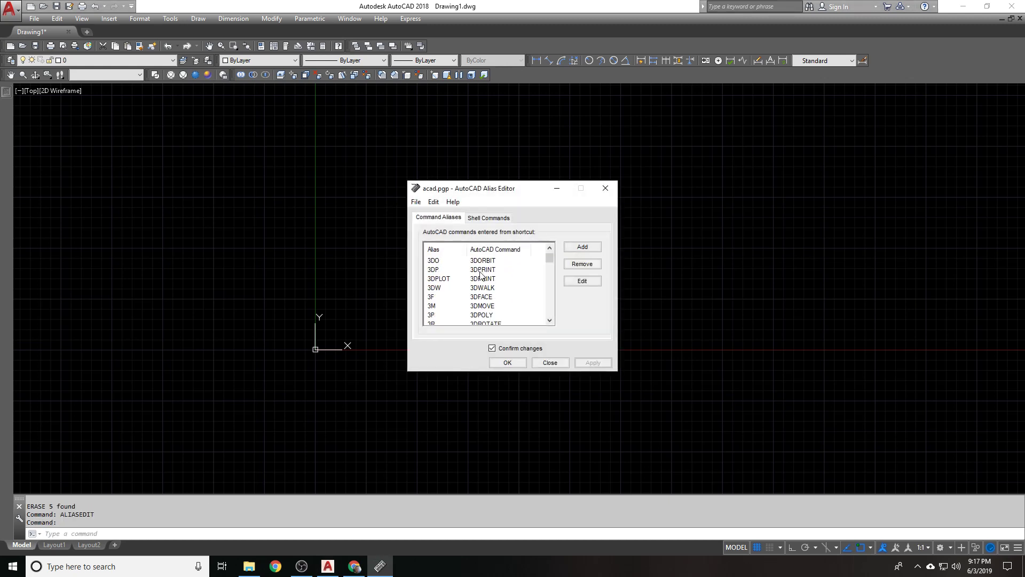
scroll(479, 279, "down", 5)
left_click_drag(550, 262, 550, 276)
scroll(451, 294, "up", 7)
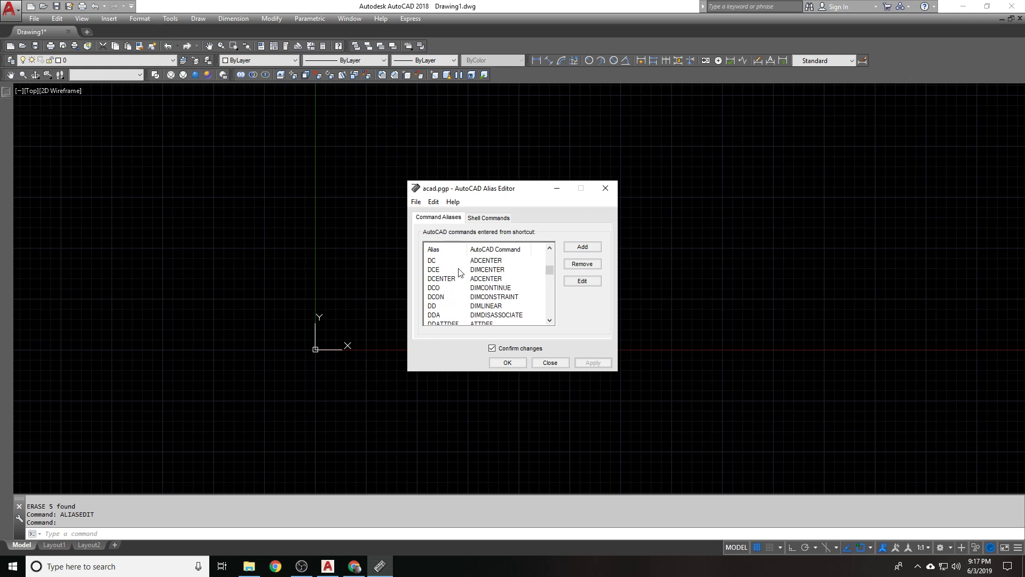
scroll(456, 273, "down", 1)
scroll(457, 273, "down", 1)
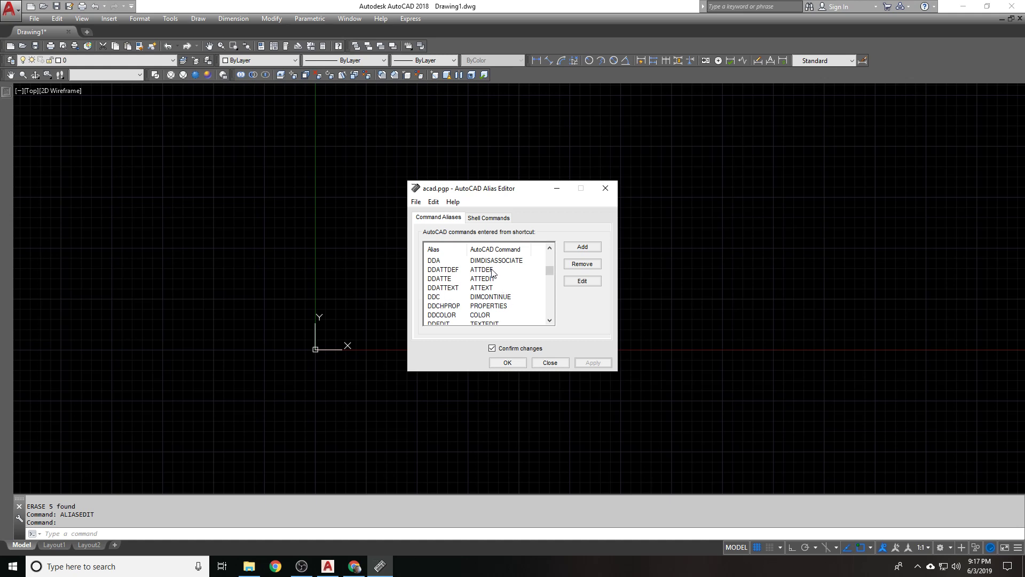
scroll(494, 272, "down", 3)
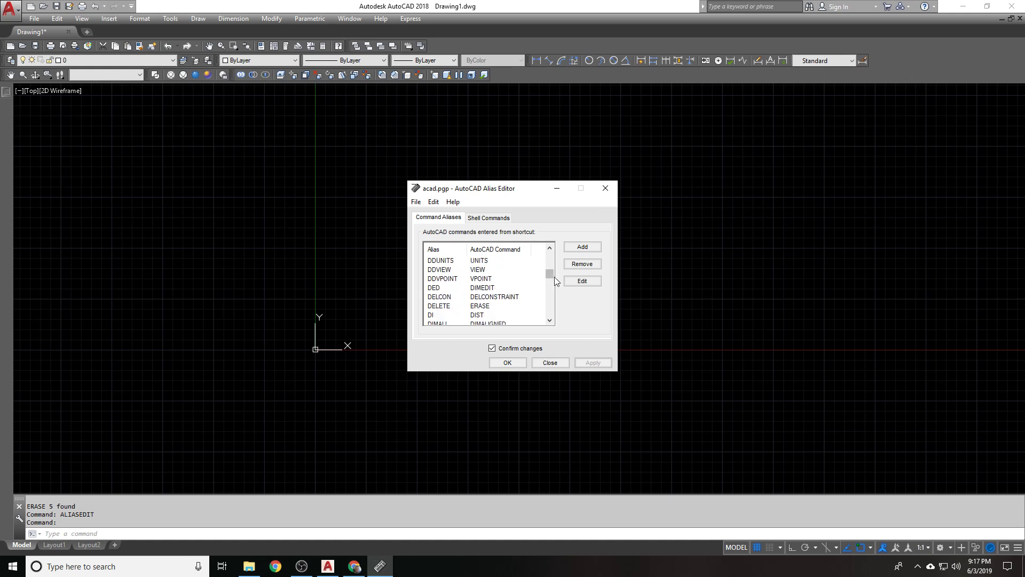
left_click_drag(553, 274, 549, 310)
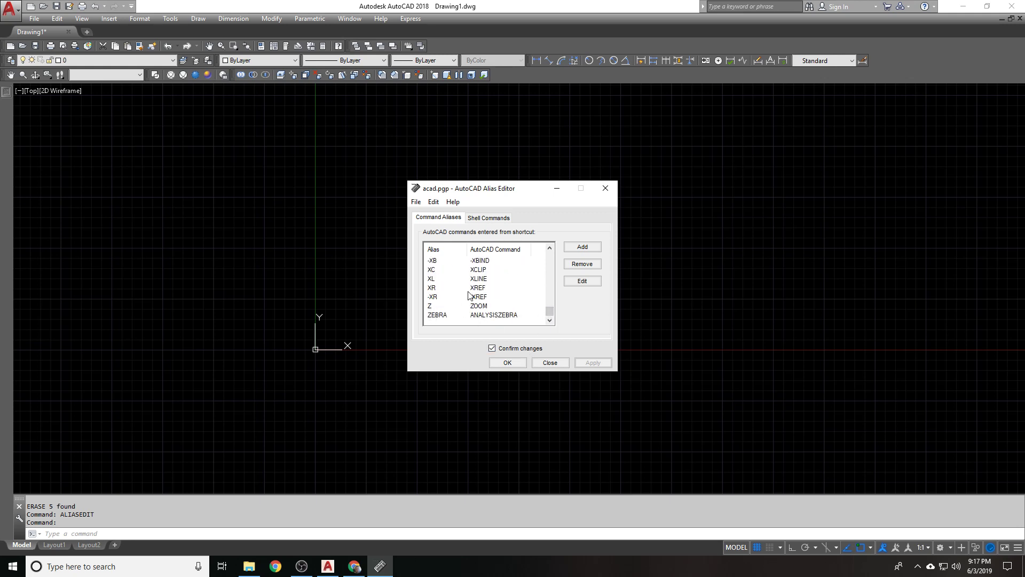
scroll(503, 284, "up", 7)
scroll(503, 282, "up", 2)
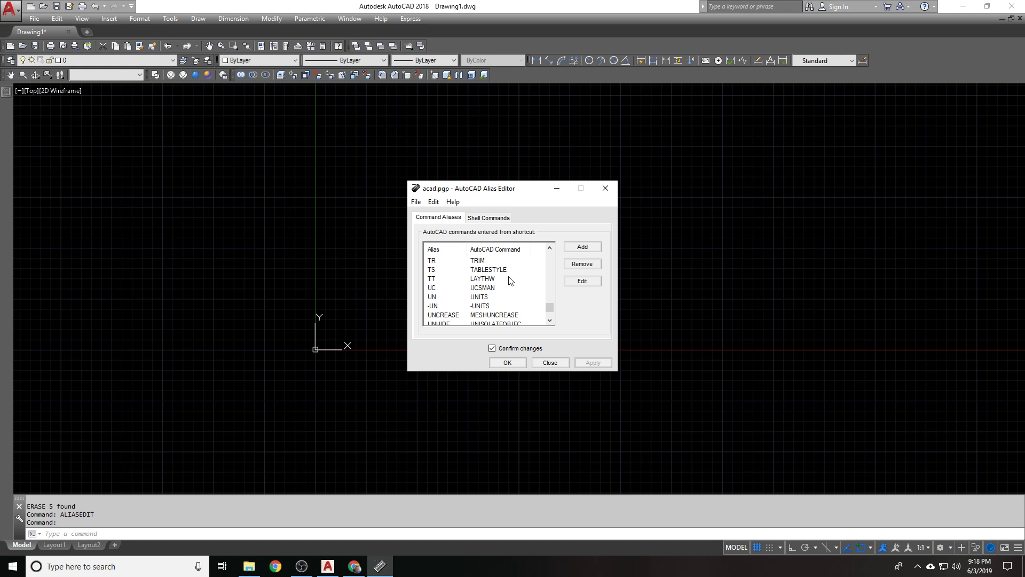
Add a BB alias for BREAKLINE and save the aliases over acad.pgp
left_click(574, 246)
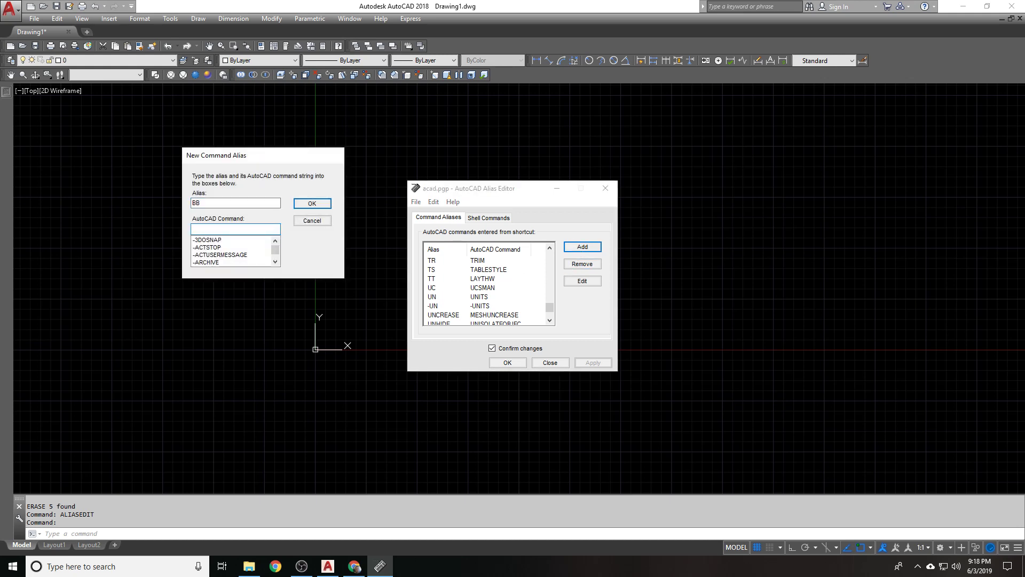
type("BREAKLINE")
left_click(214, 240)
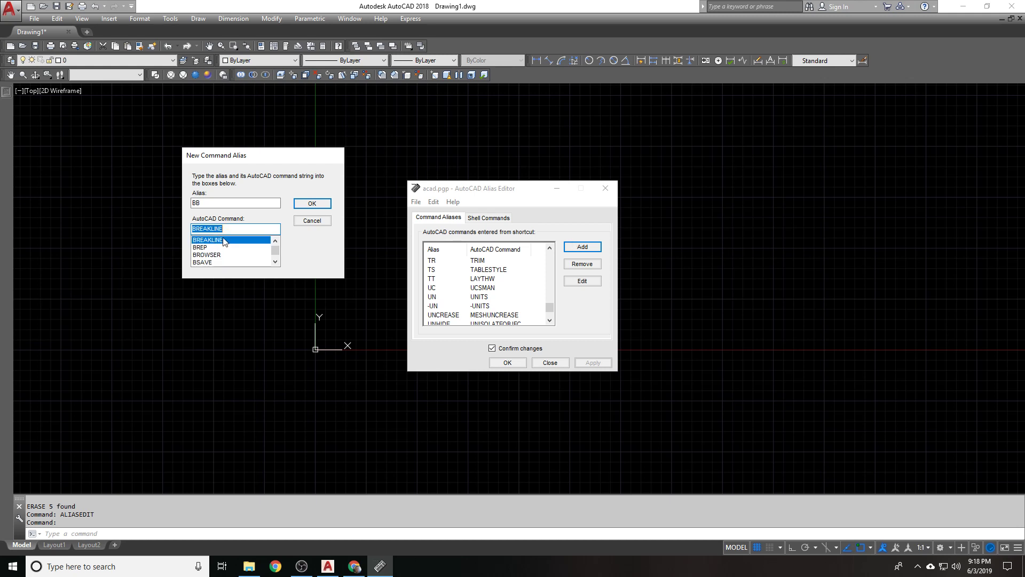
left_click(325, 204)
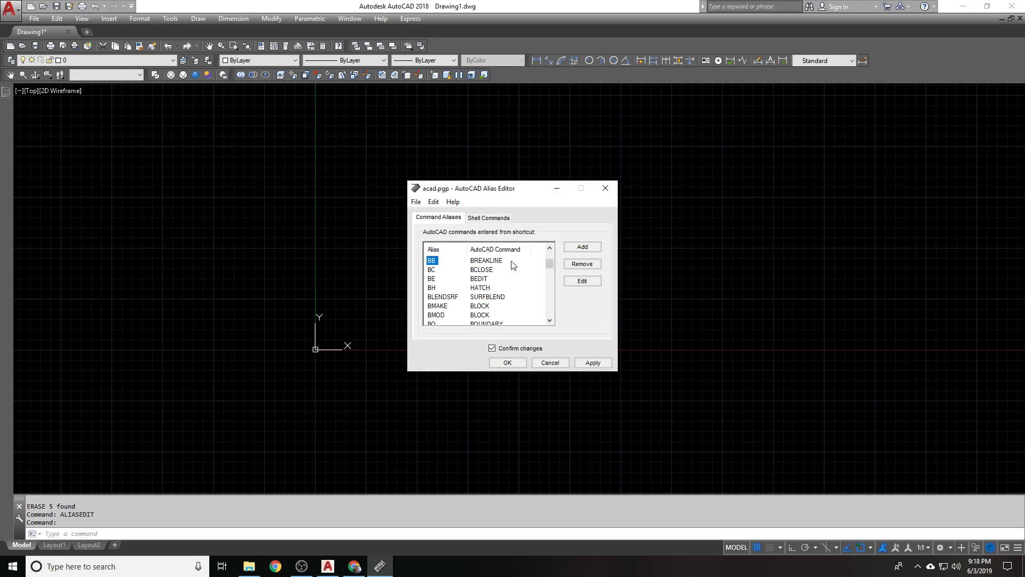
left_click(507, 362)
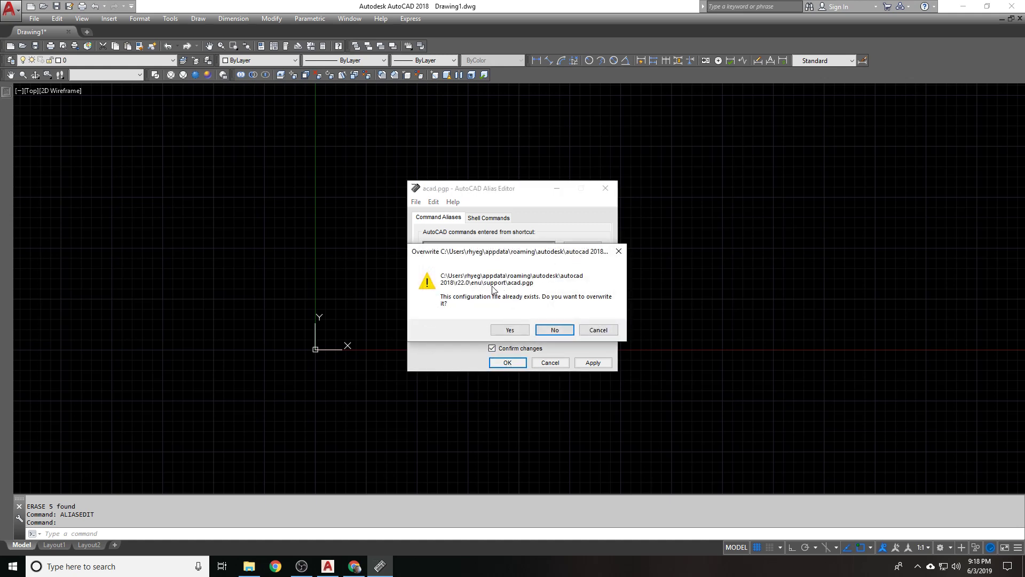
left_click(510, 329)
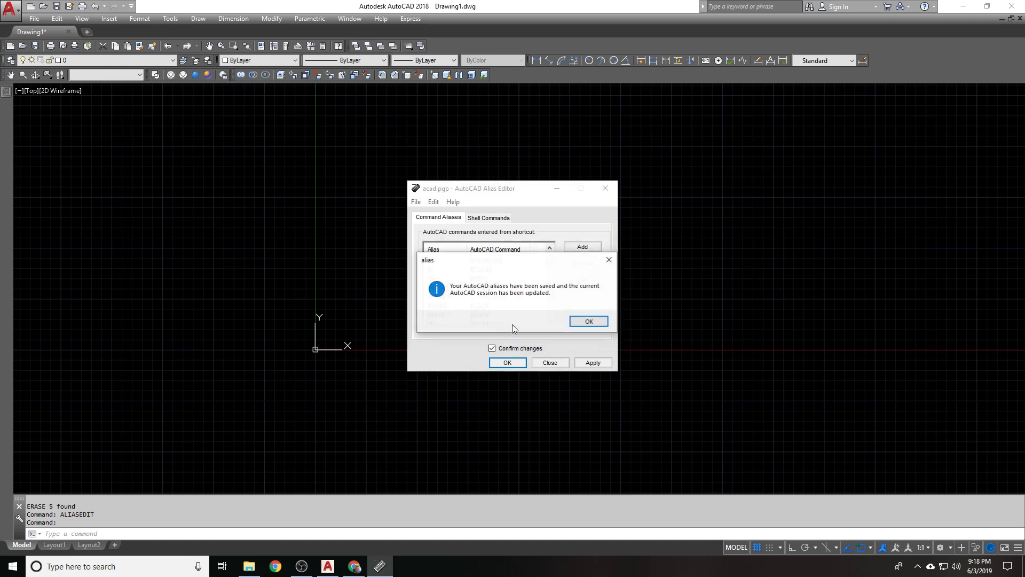
left_click(589, 321)
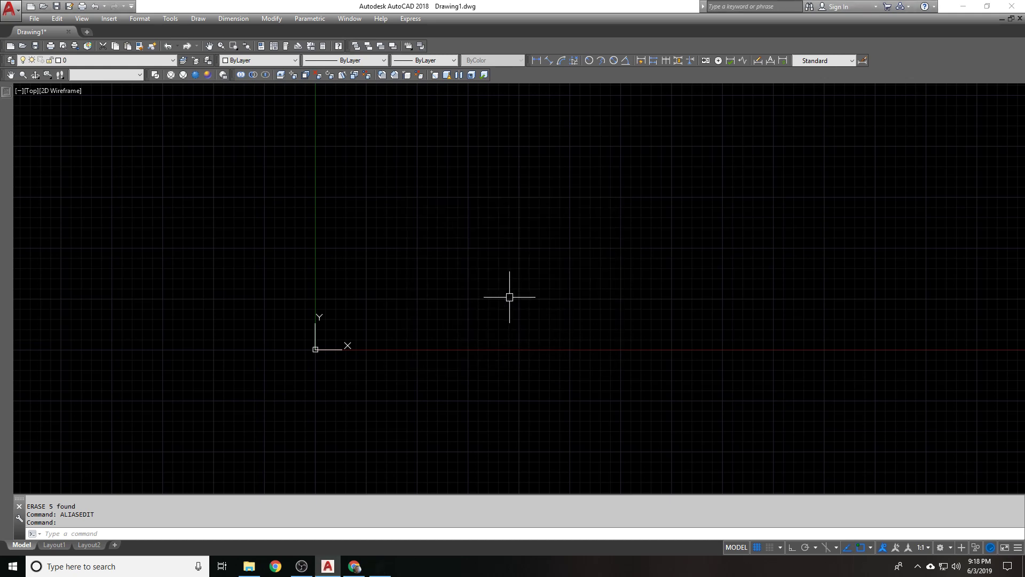
Test the BB alias to start BREAKLINE, then cancel it
type("bb")
key("Return")
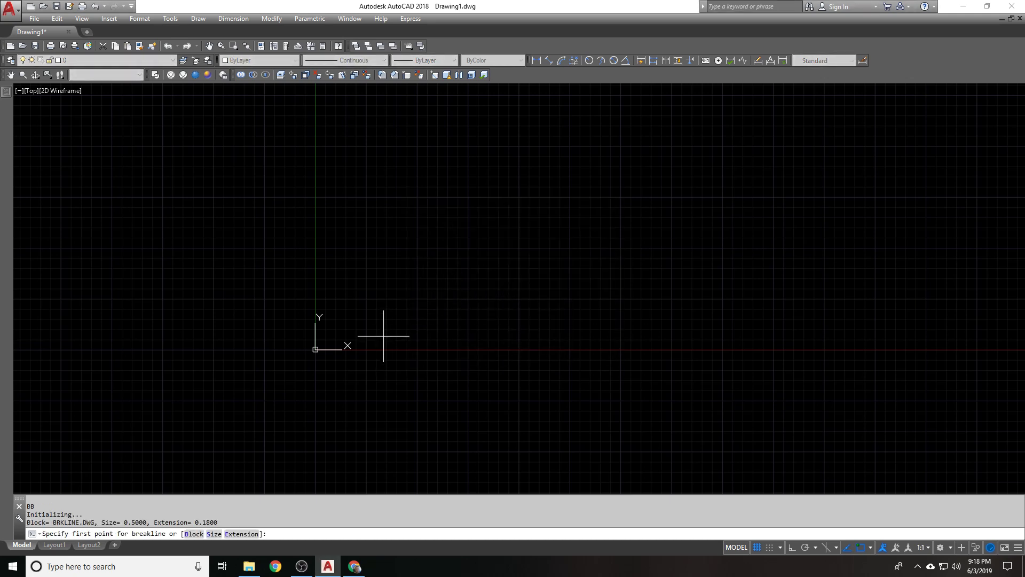
key("Escape")
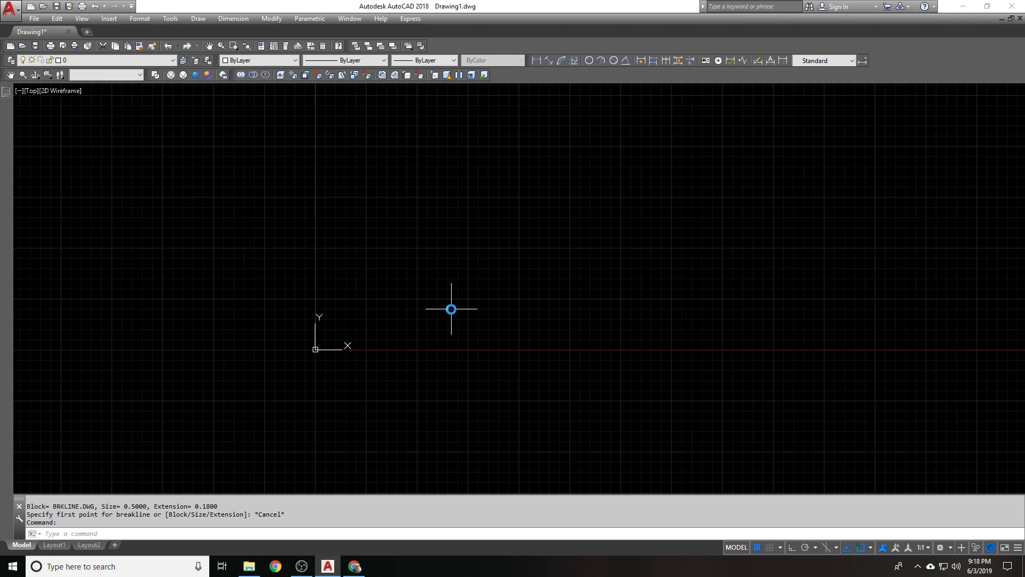
key("Escape")
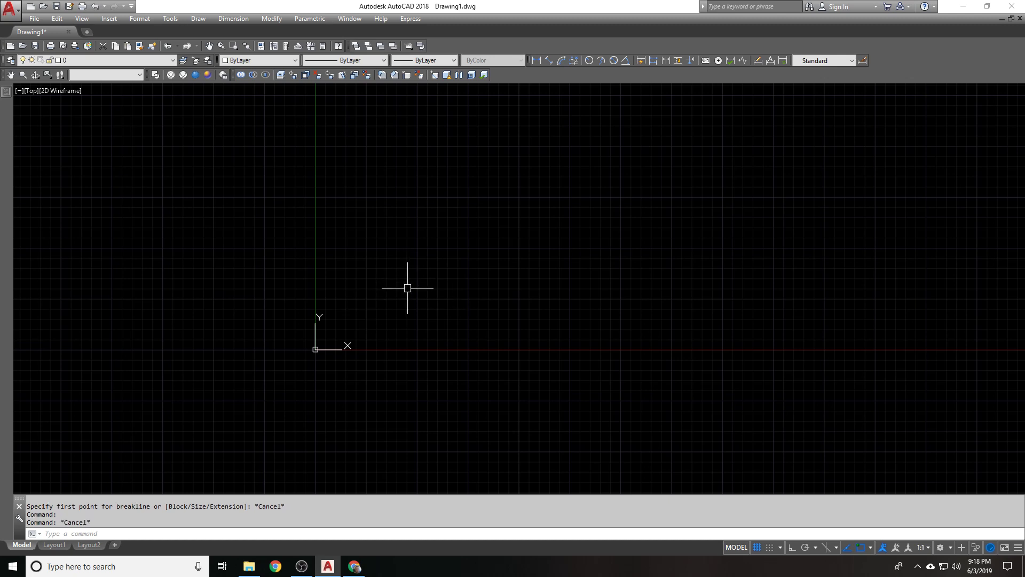
left_click(109, 18)
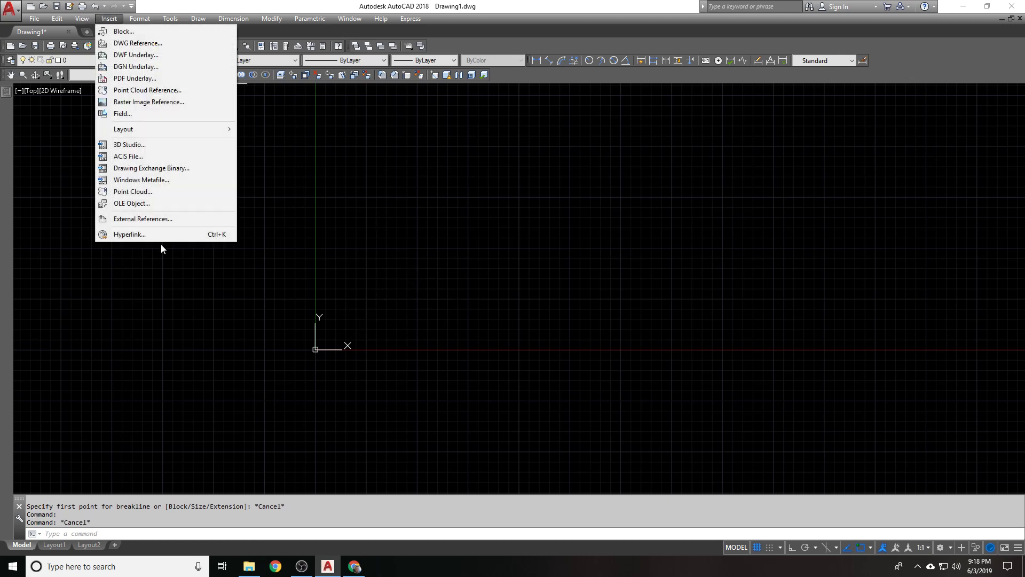
mouse_move(170, 18)
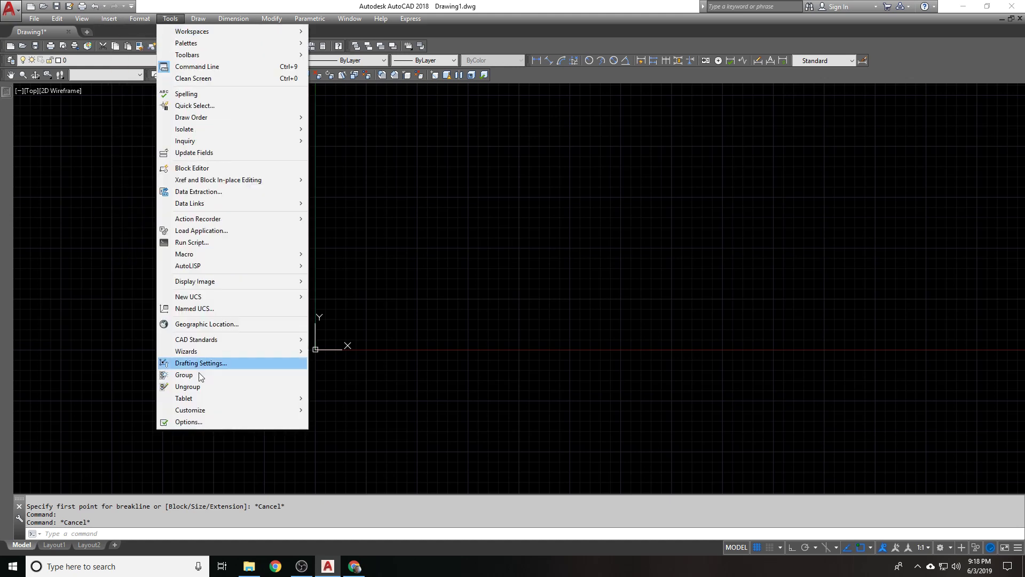
mouse_move(193, 409)
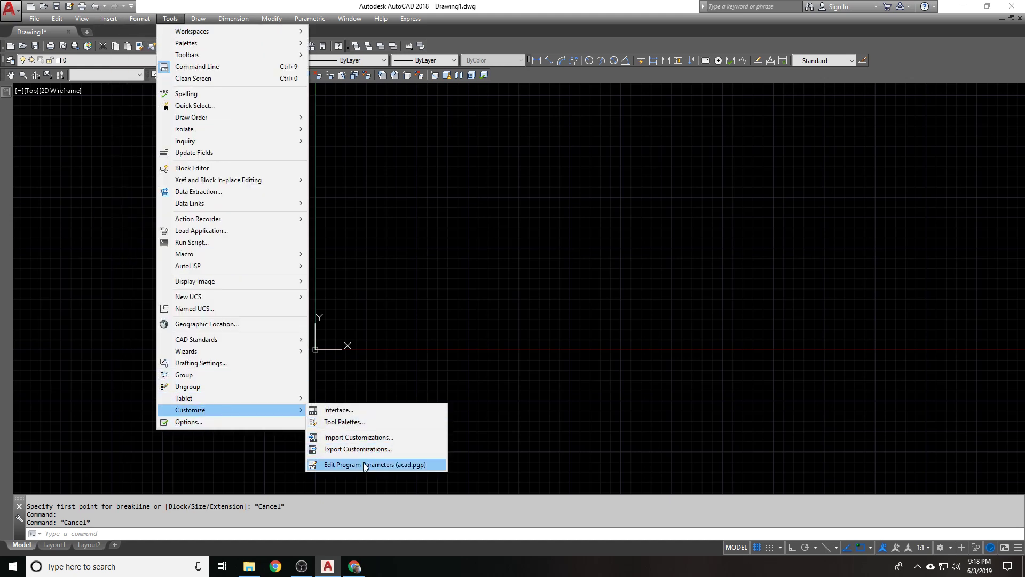
left_click(385, 462)
left_click_drag(813, 130, 812, 410)
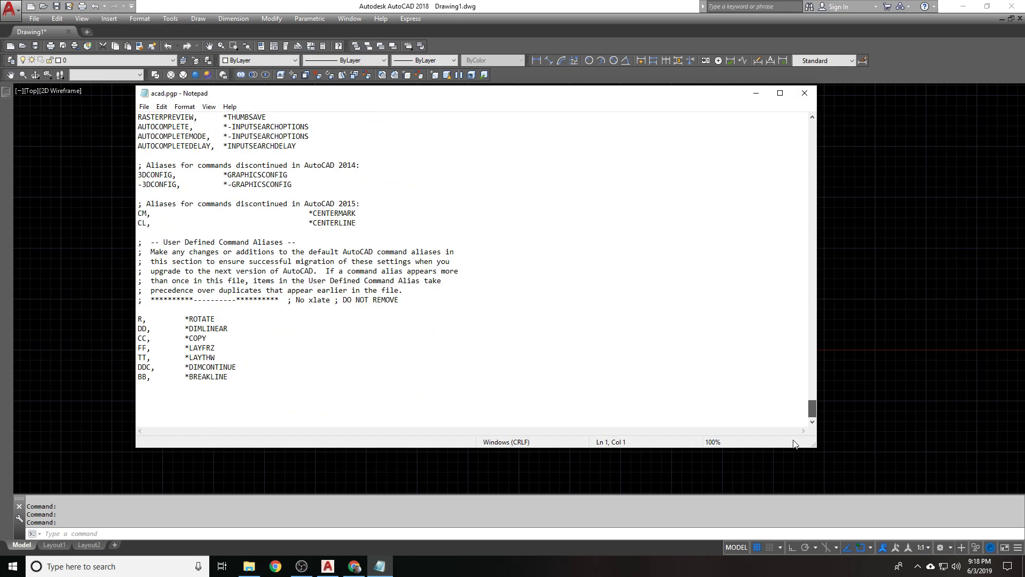
left_click(263, 385)
left_click(805, 93)
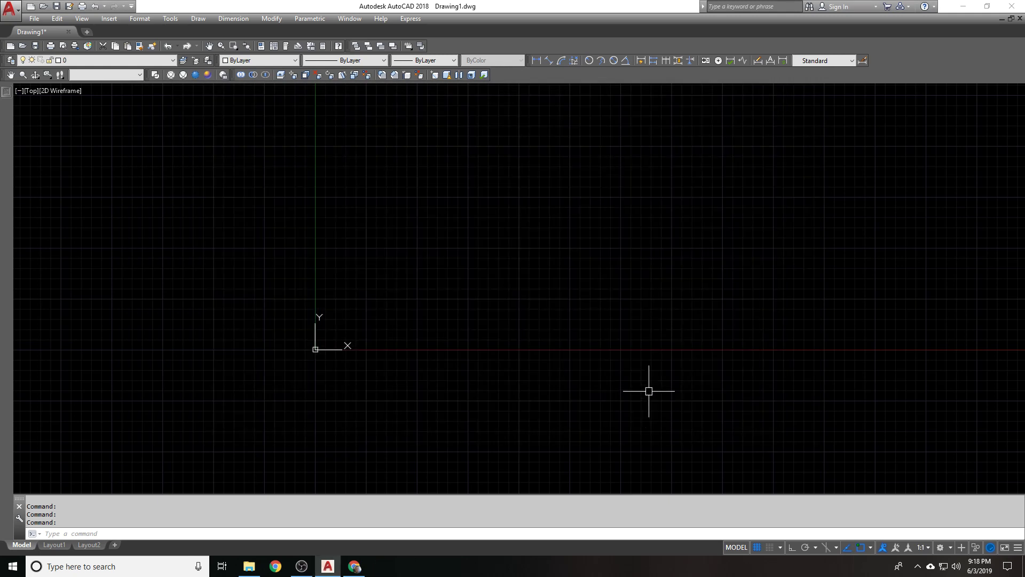